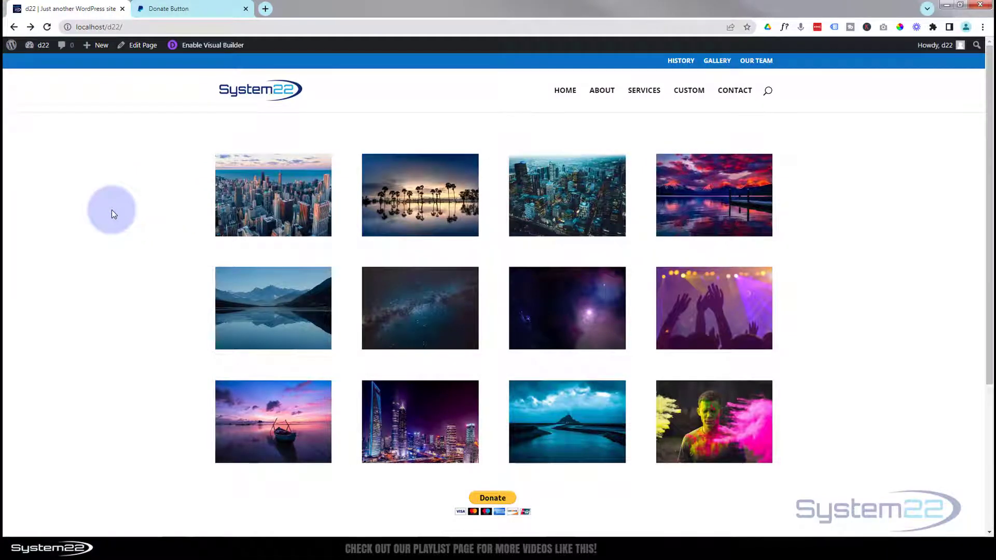
Step: Switch from the WordPress gallery page to the PayPal 'Donate Button' browser tab
left_click(171, 9)
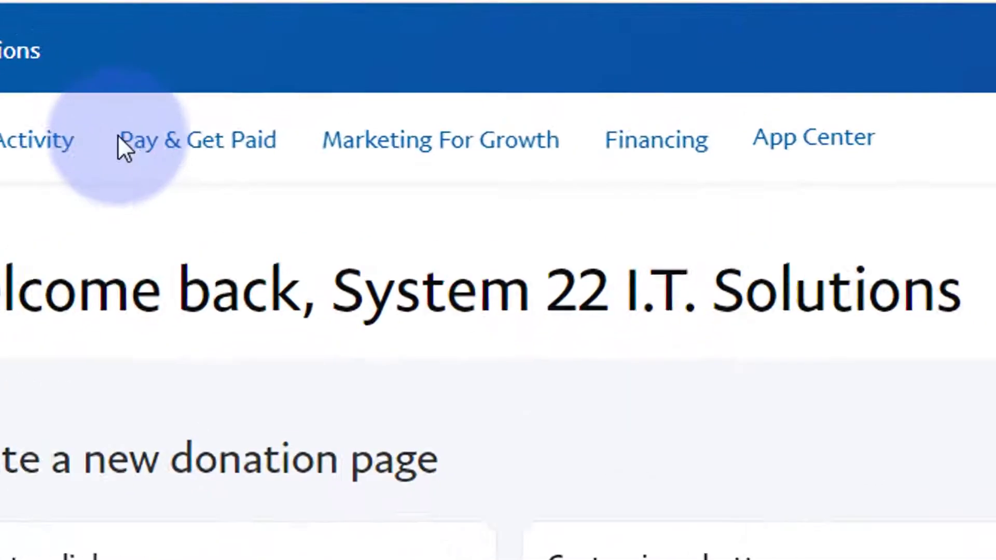
Step: Go to Donations under Pay & Get Paid > Accept Payments in PayPal
left_click(125, 174)
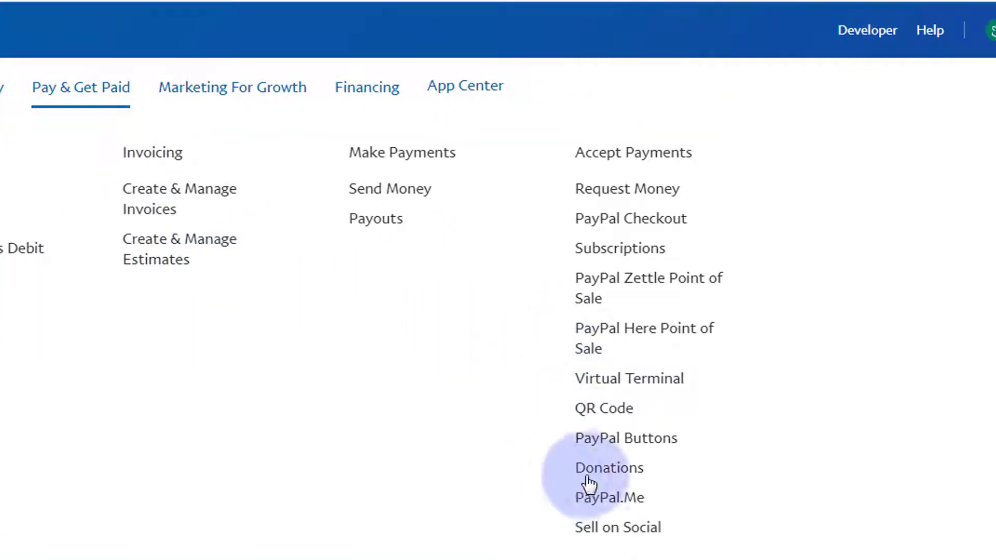
left_click(619, 471)
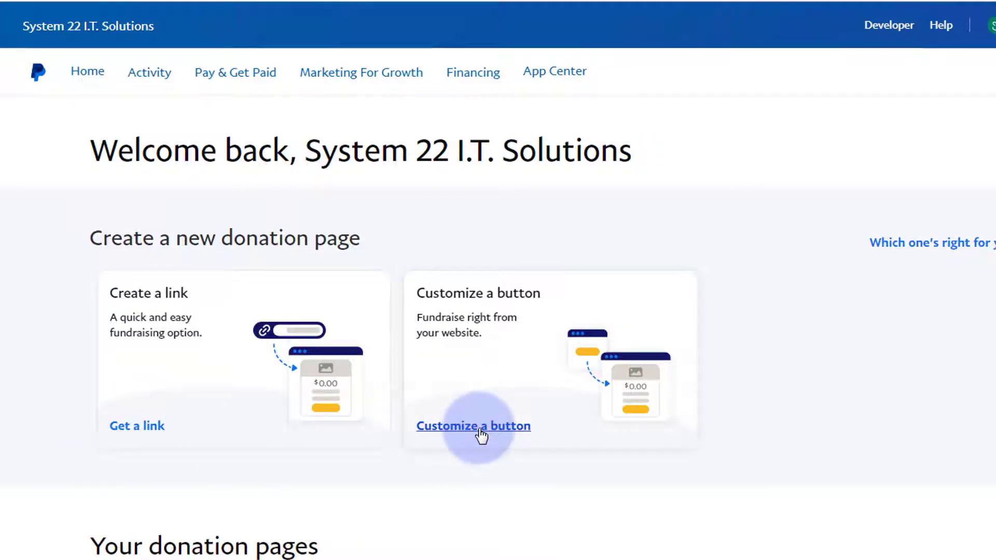
Step: Customize a donation button that shows card logos and uses the uploaded DONATE image, then continue
left_click(483, 435)
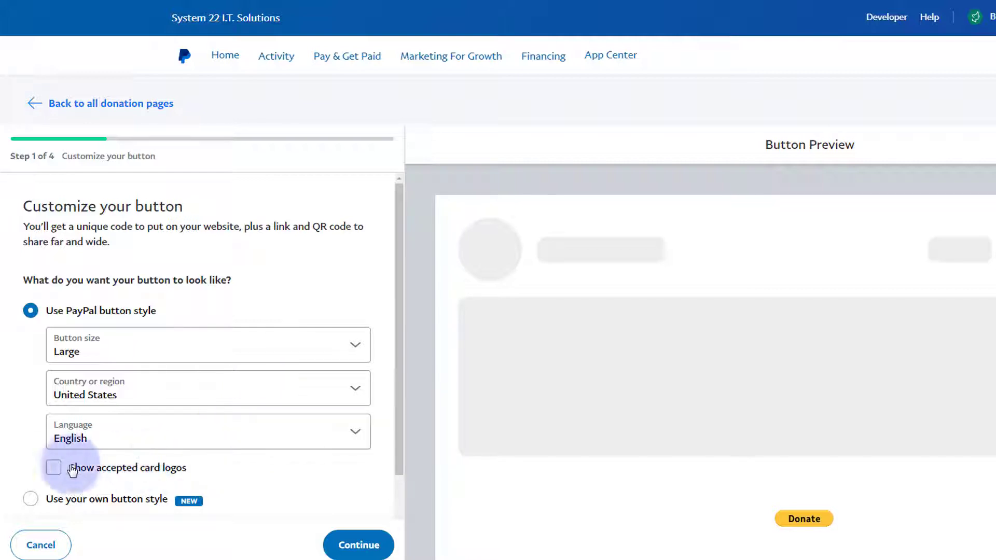
left_click(53, 468)
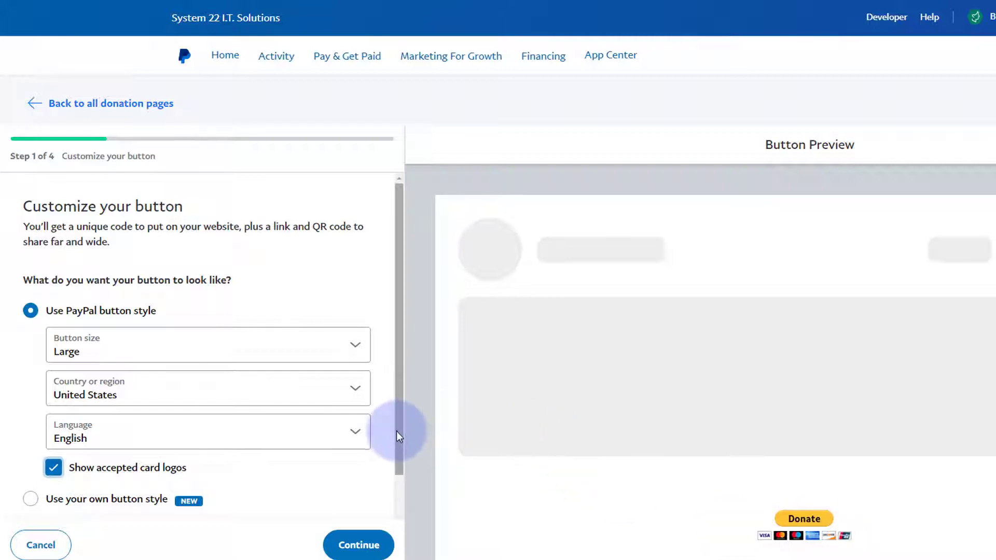
left_click_drag(397, 434, 405, 497)
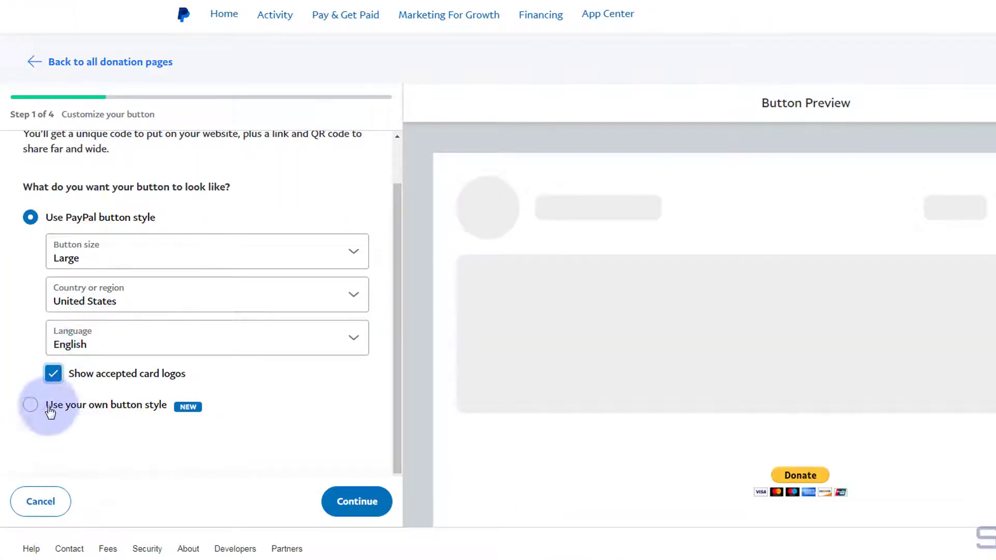
left_click(30, 406)
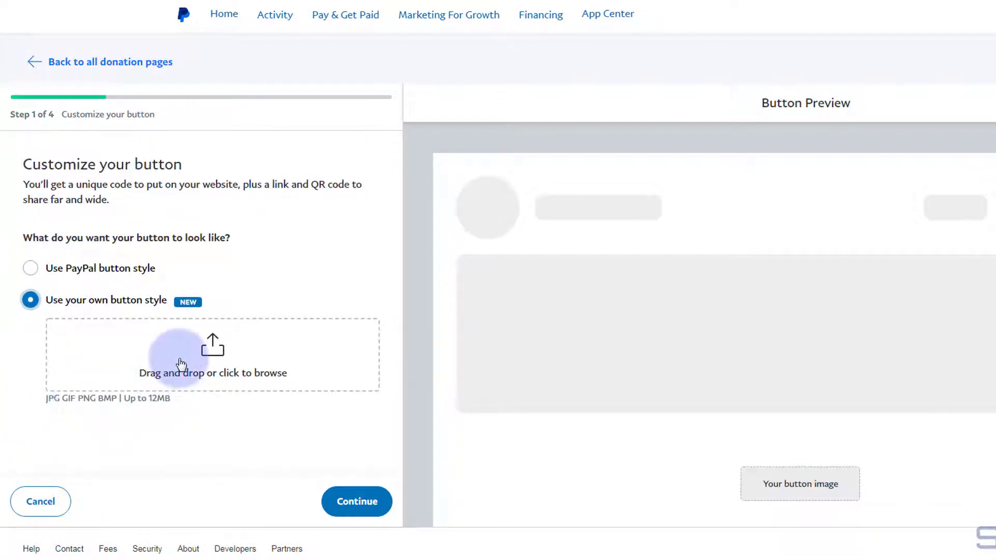
left_click(181, 364)
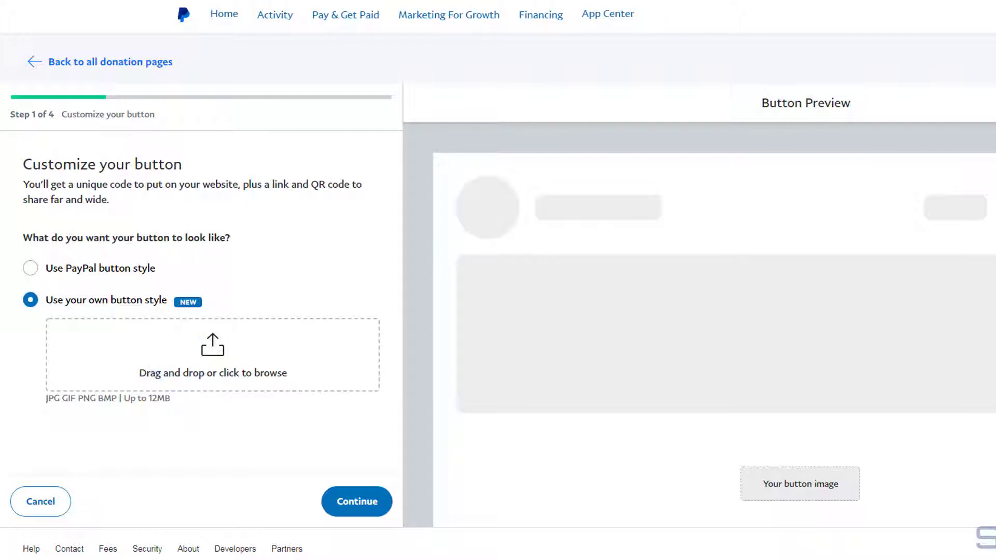
left_click_drag(0, 324, 225, 362)
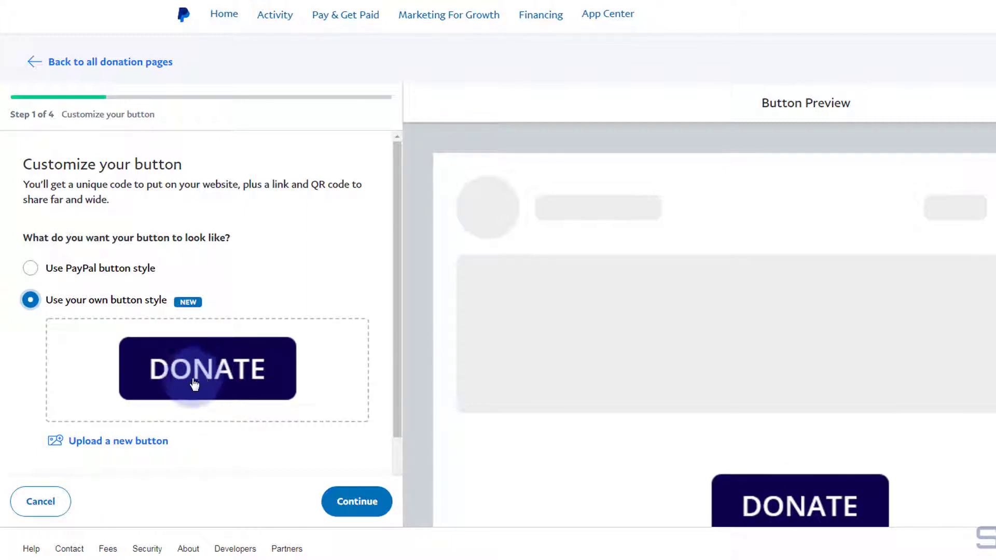
scroll(204, 460, "down", 1)
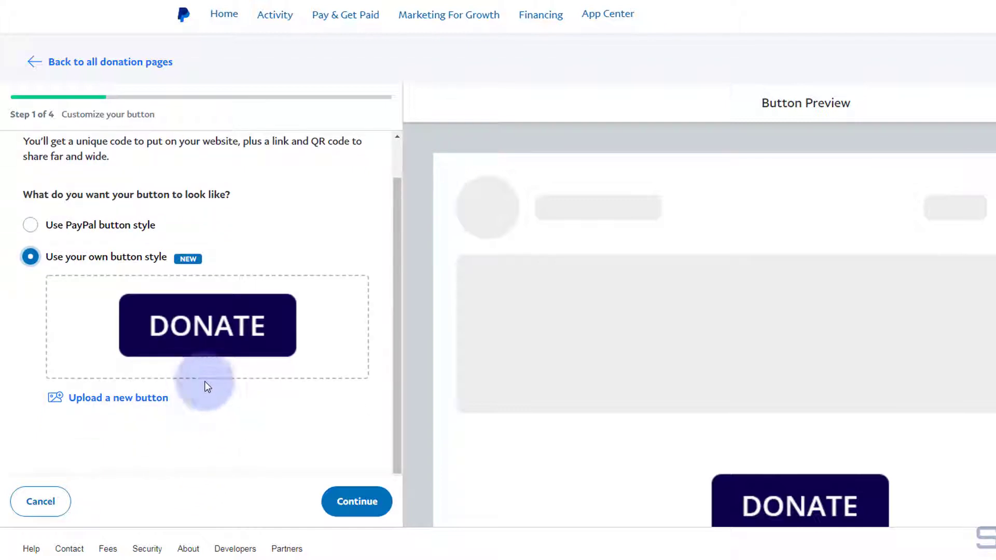
left_click(363, 508)
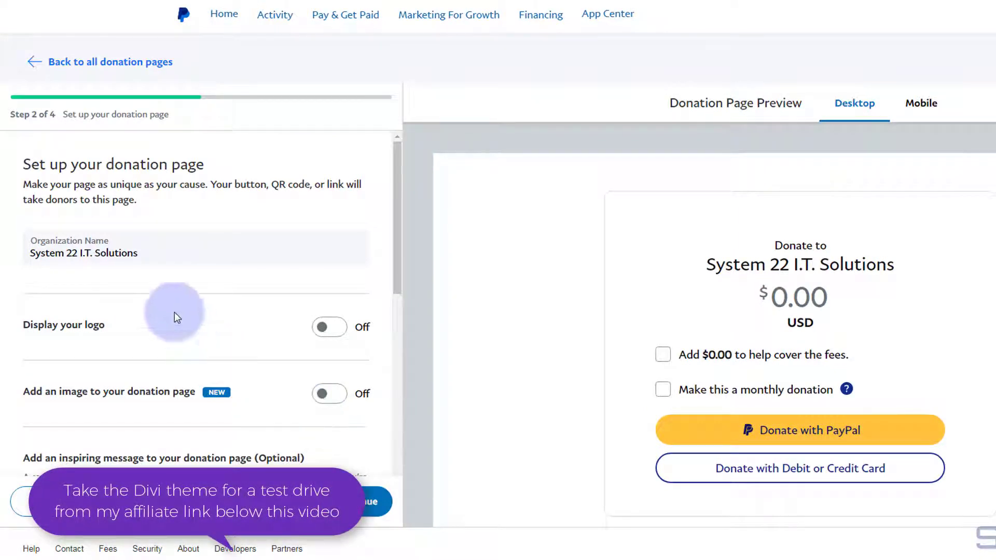
Step: Turn on the page logo and upload system22-ng-100.png without updating the business profile
left_click(340, 330)
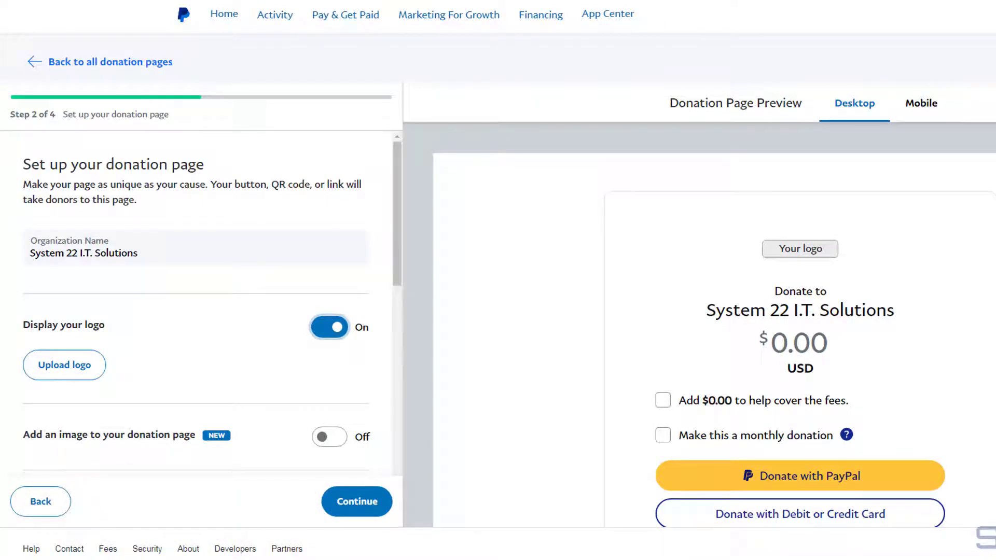
left_click(70, 369)
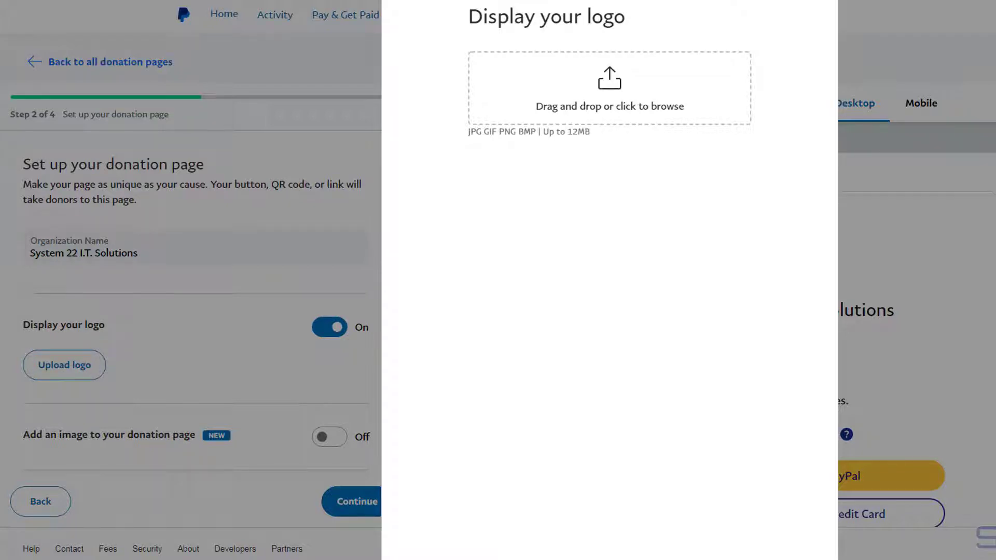
left_click_drag(644, 136, 636, 104)
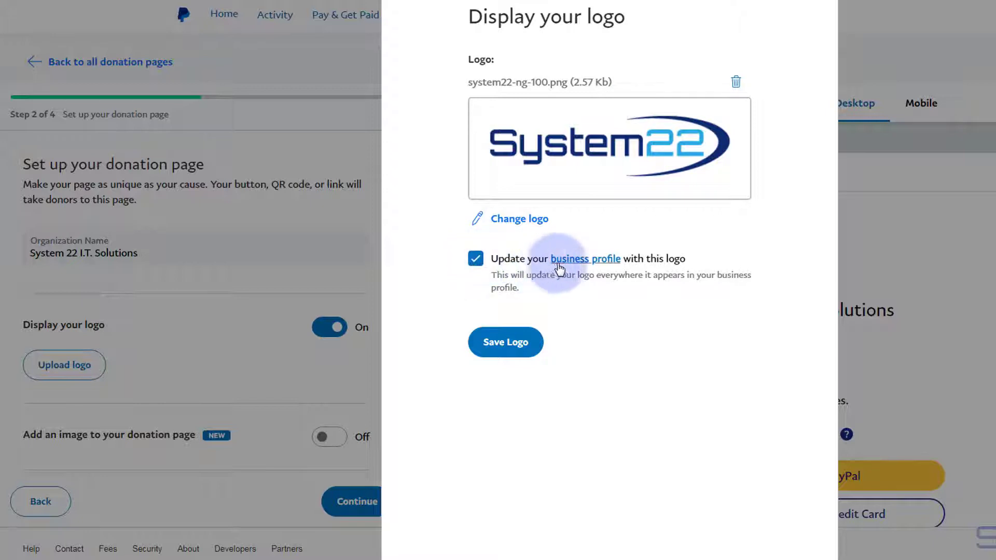
left_click(475, 261)
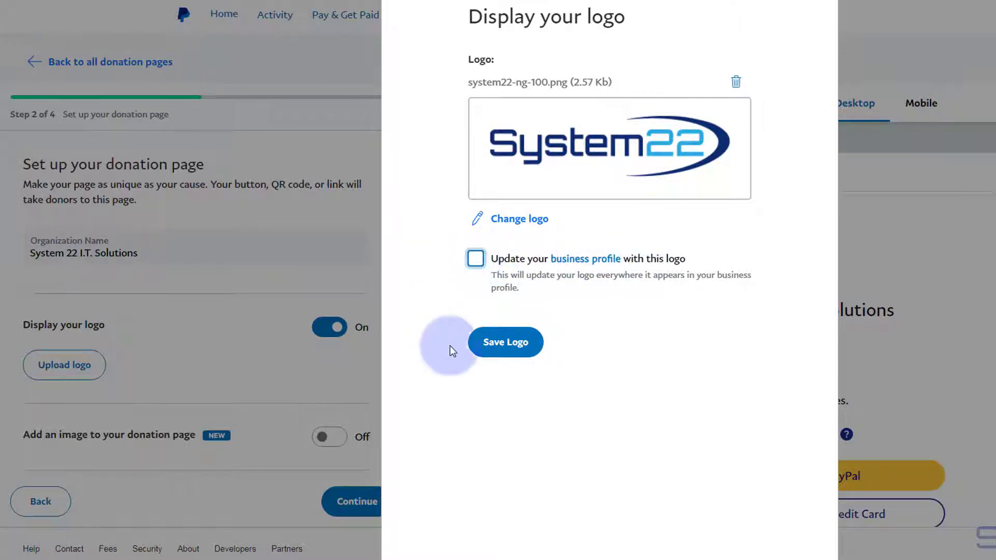
left_click(517, 346)
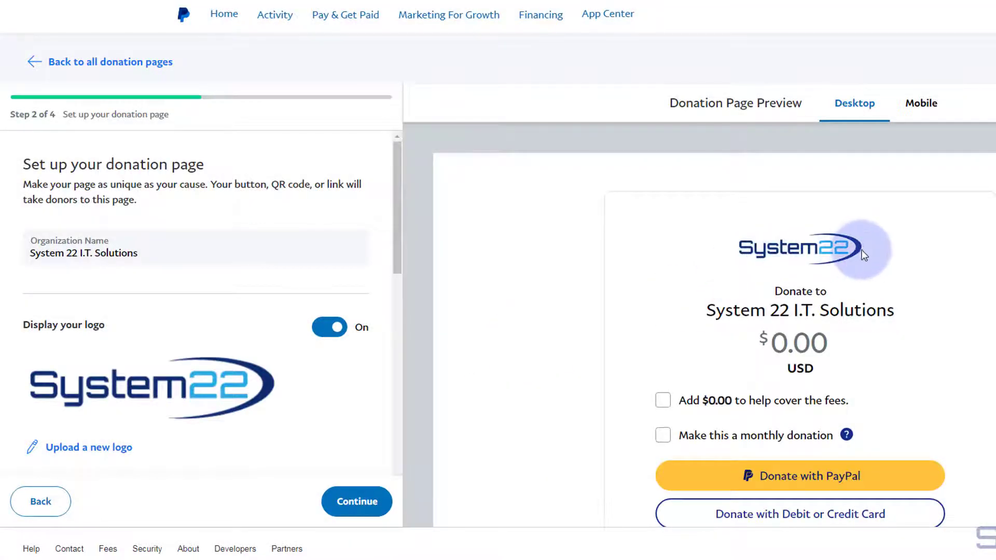
Step: Enter the message 'To keep me adding new content', keep Full page experience, and continue
scroll(362, 403, "down", 5)
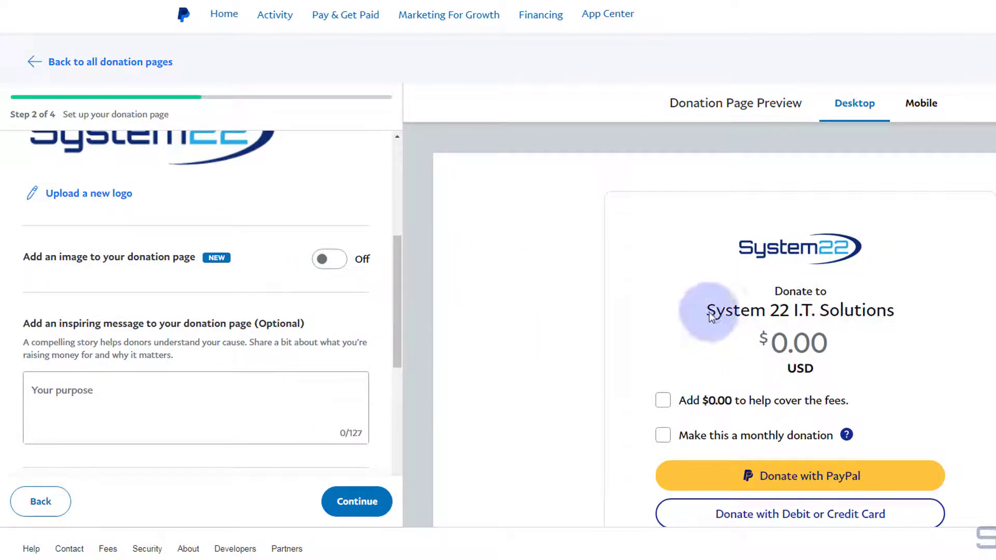
scroll(254, 295, "down", 4)
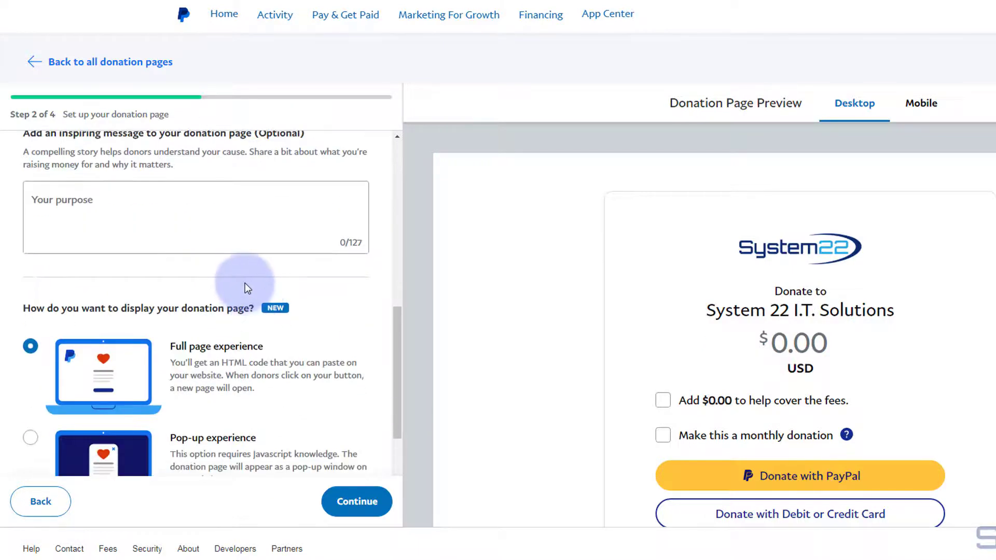
scroll(245, 284, "up", 3)
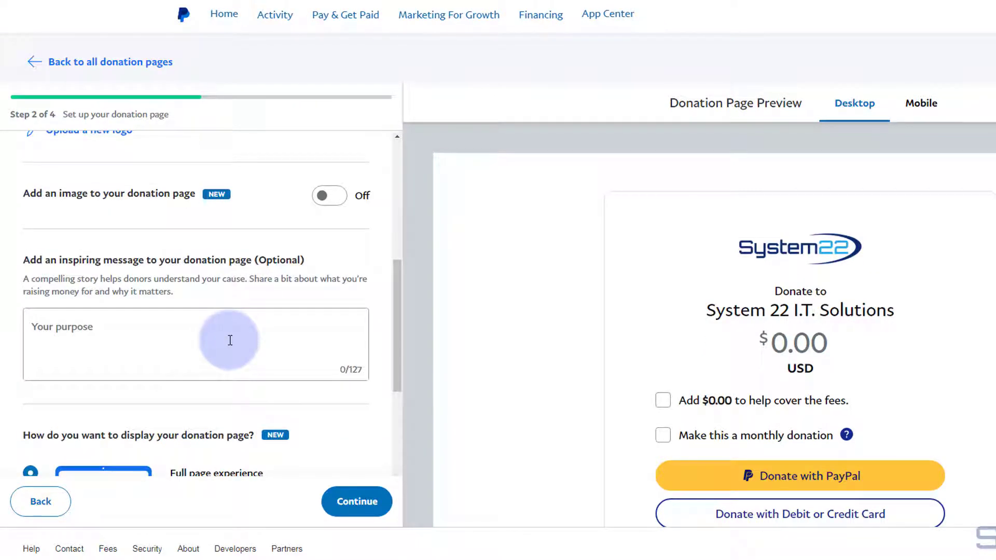
left_click(28, 326)
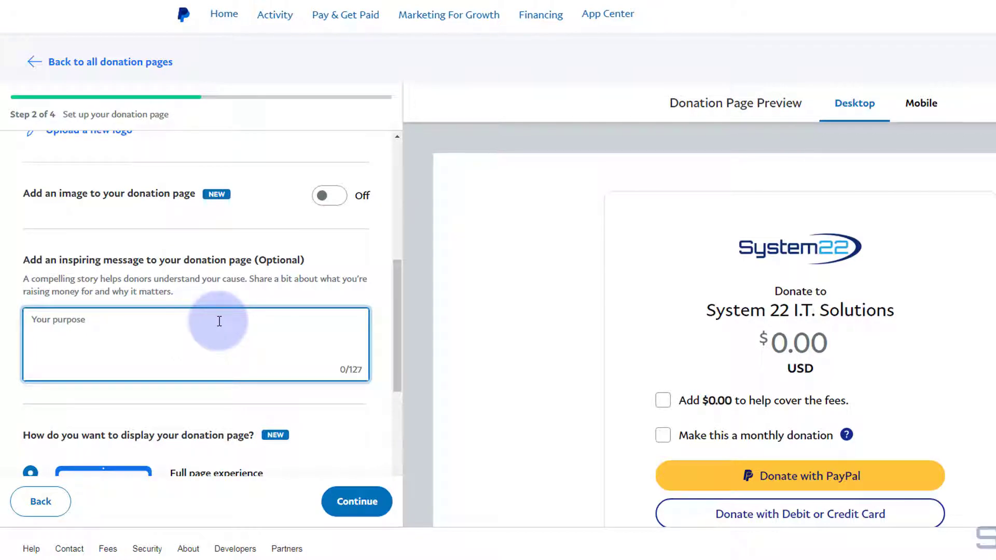
type("To keep me adding new ")
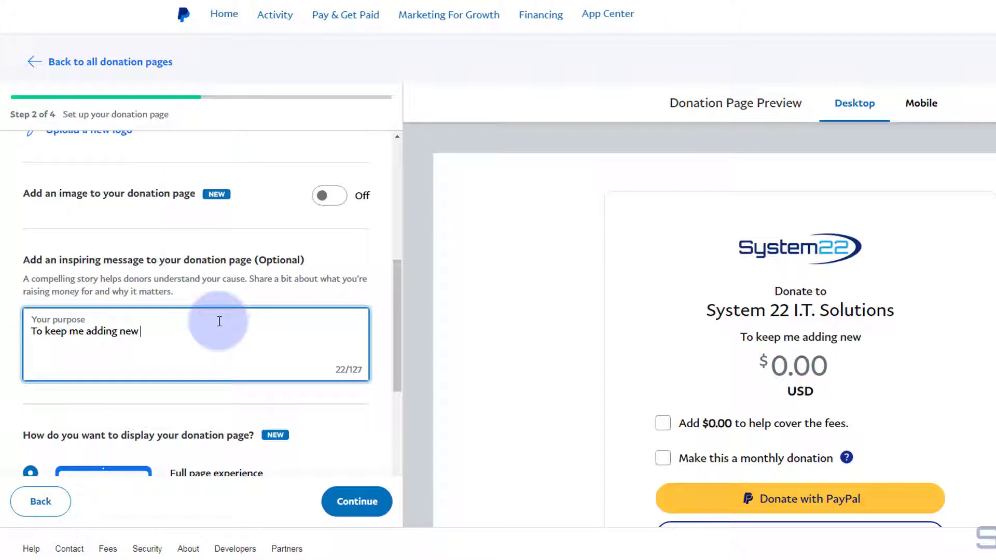
type("vonte")
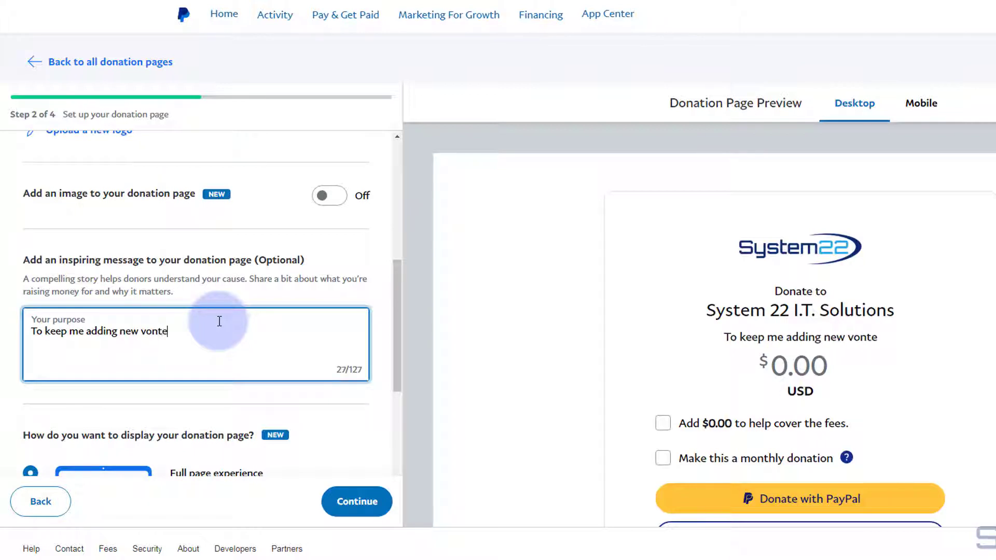
type("nt")
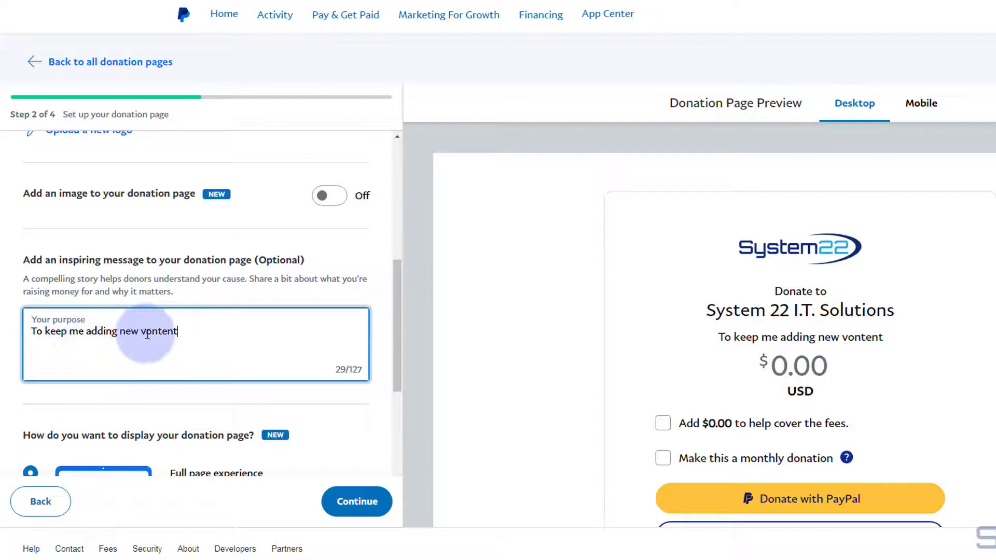
type("c")
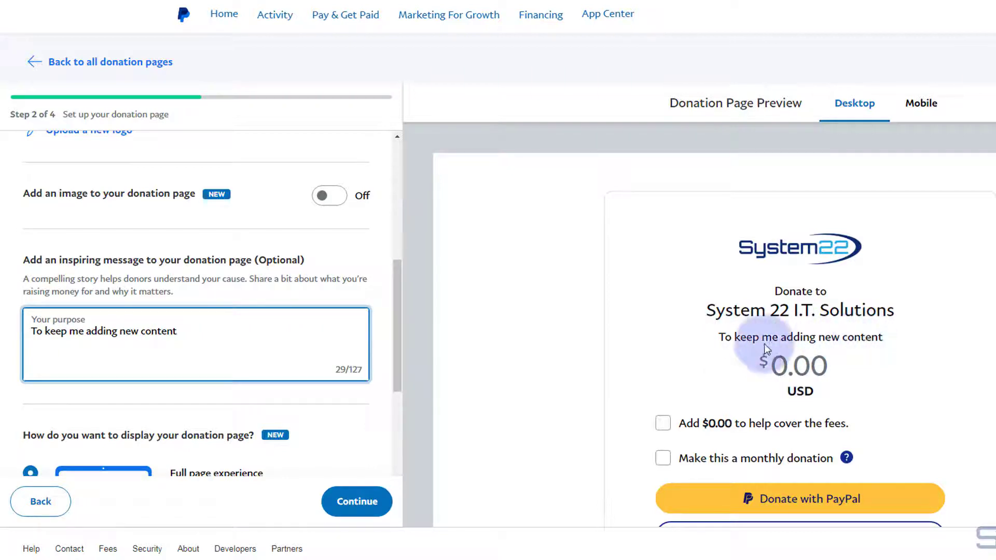
scroll(311, 340, "down", 4)
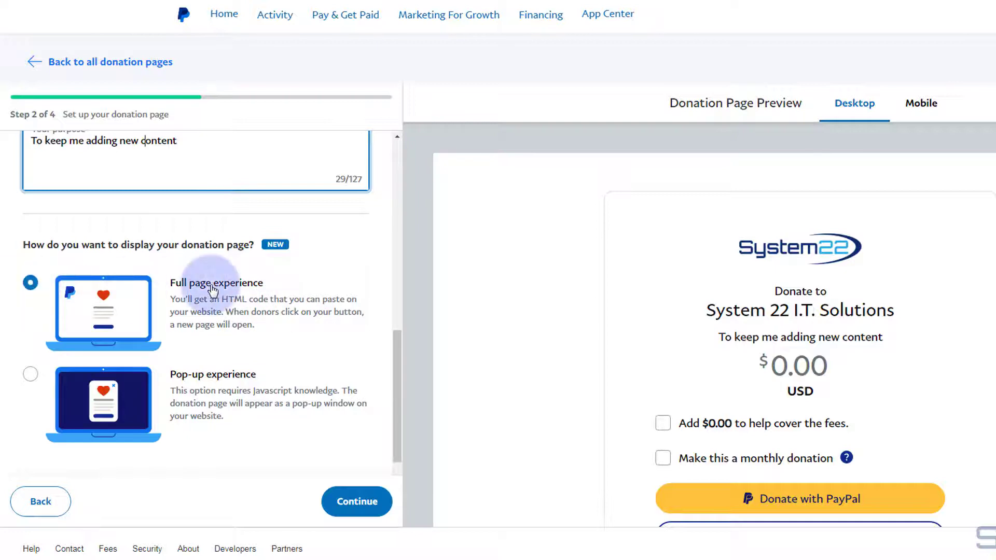
scroll(577, 316, "down", 3)
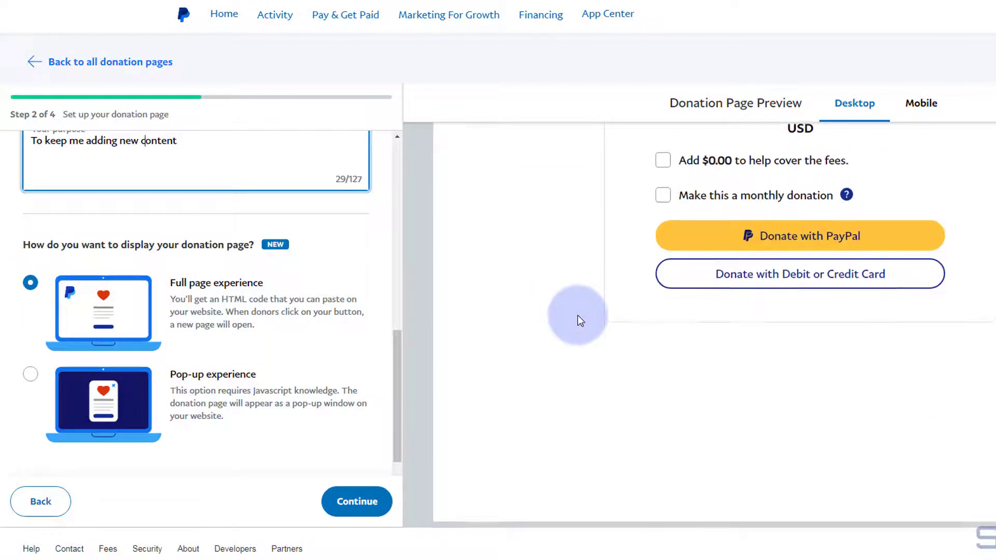
left_click(353, 506)
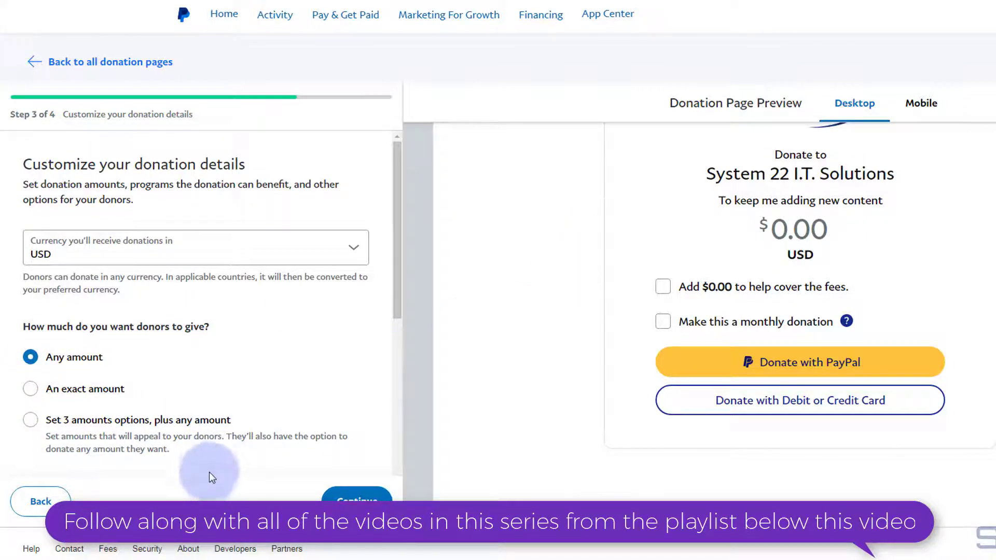
Step: Switch the fee-offset option off, leaving monthly recurring donations on and programs off
scroll(209, 465, "down", 3)
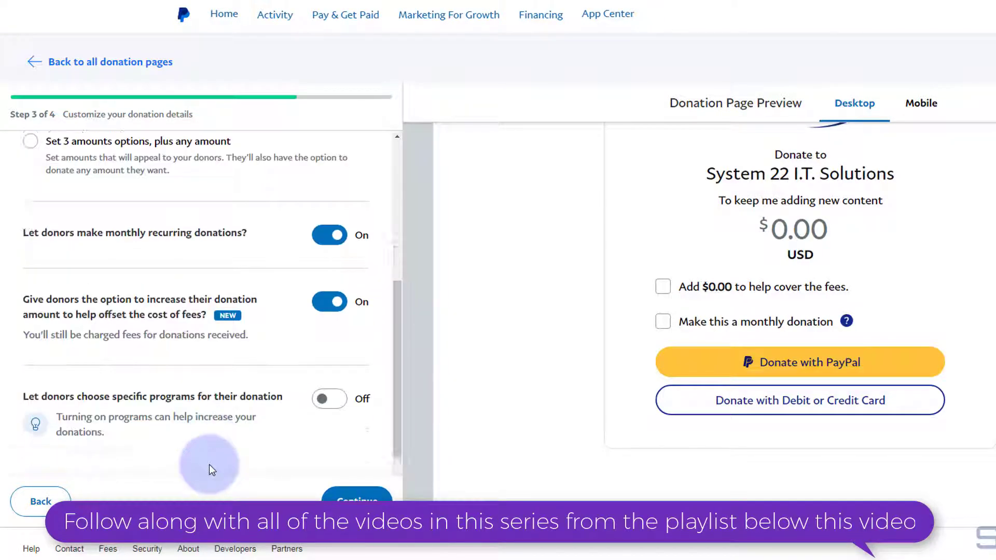
scroll(208, 464, "down", 1)
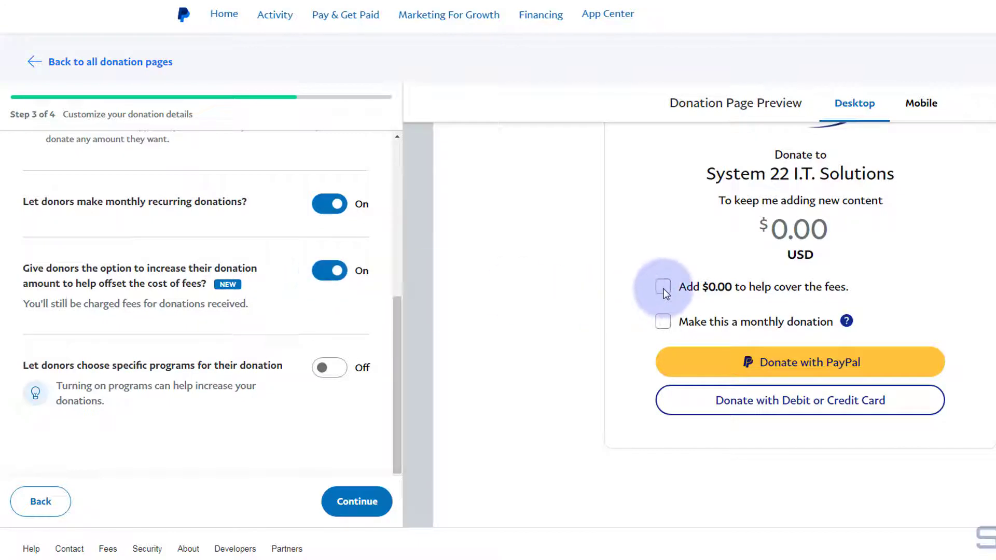
left_click(324, 272)
key("Tab")
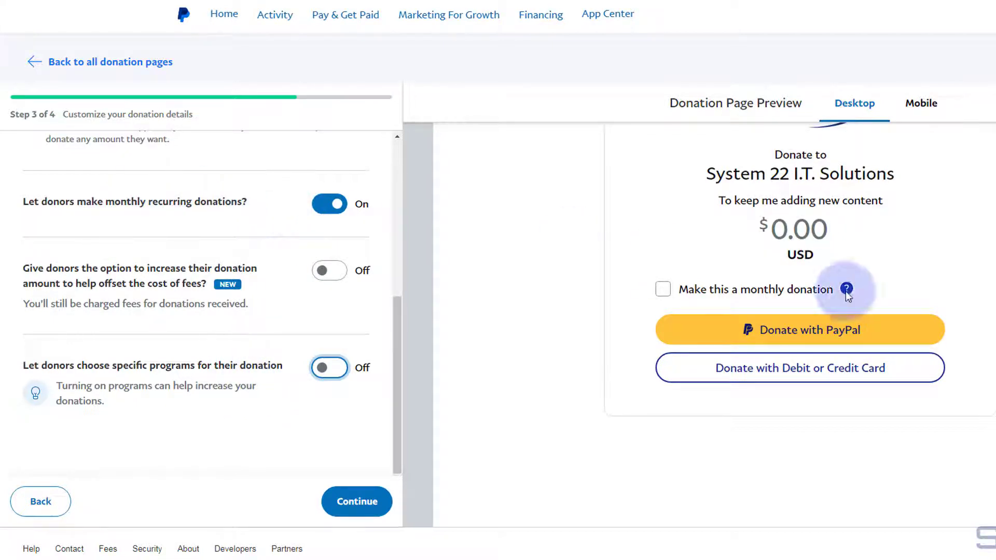
Step: On step 4, disable mailing addresses and donor notes, and enable taking donors back to the website
left_click(358, 502)
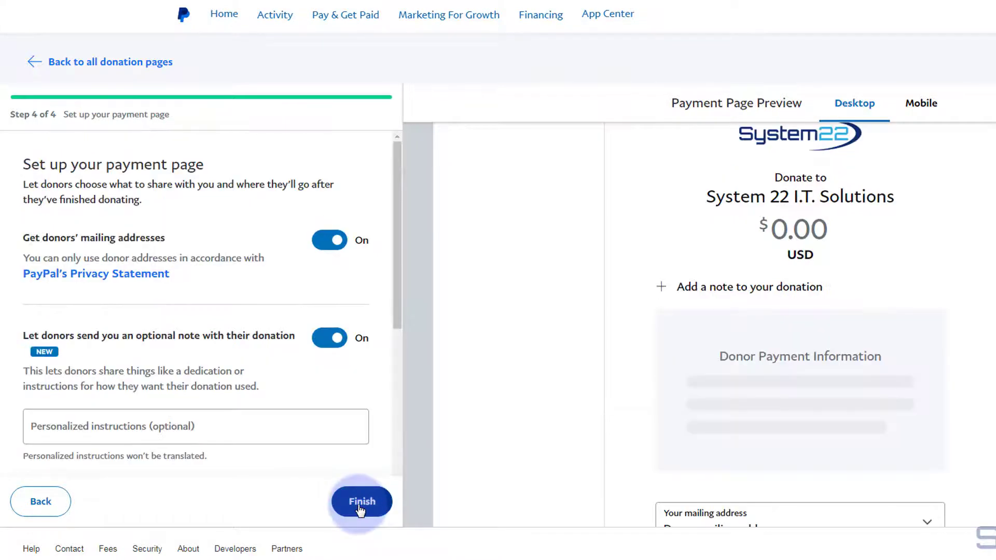
scroll(212, 330, "down", 1)
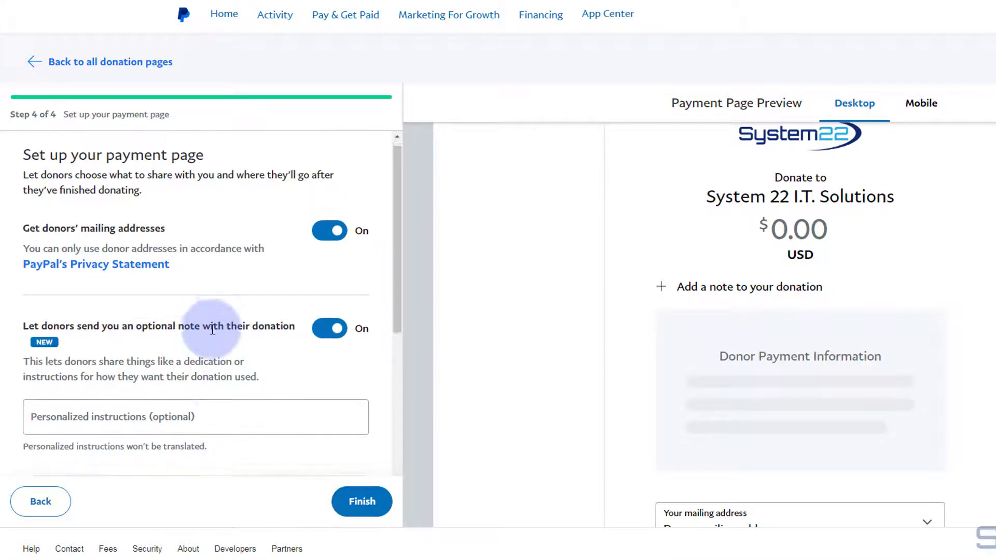
scroll(212, 330, "down", 2)
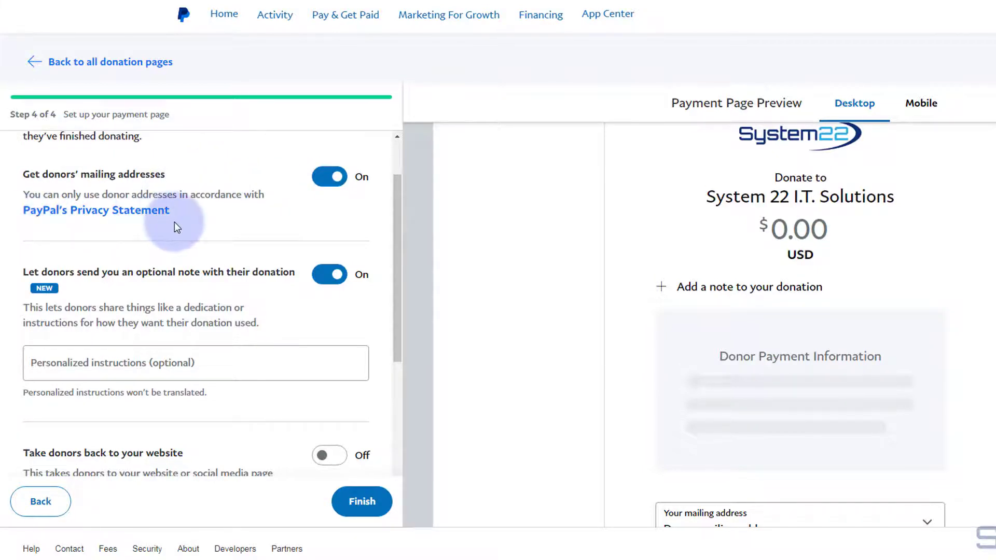
left_click(322, 179)
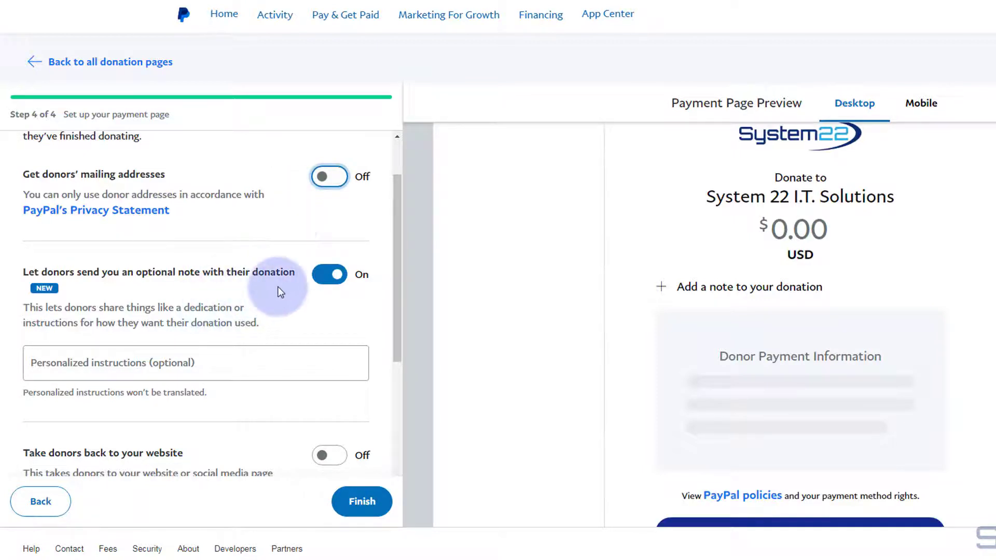
scroll(278, 286, "down", 3)
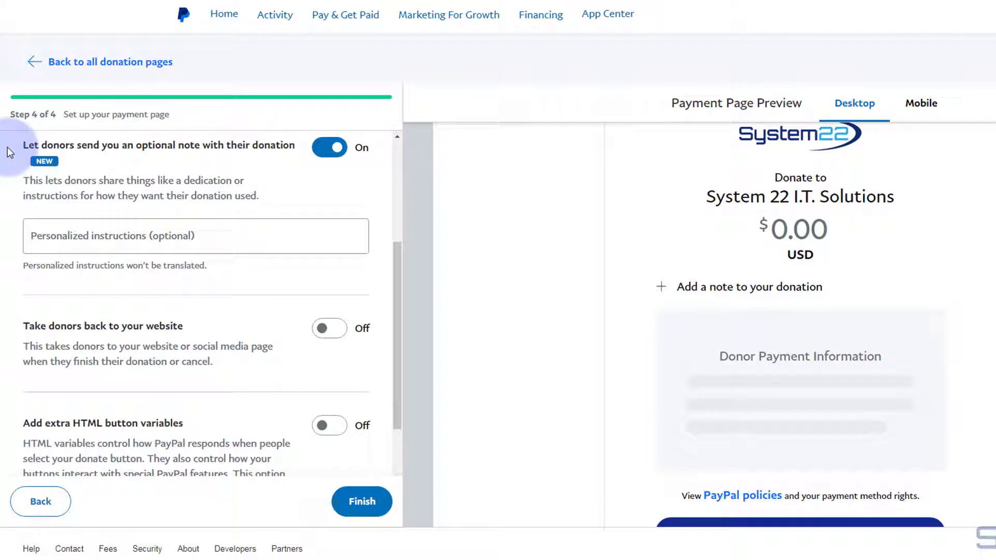
left_click(327, 150)
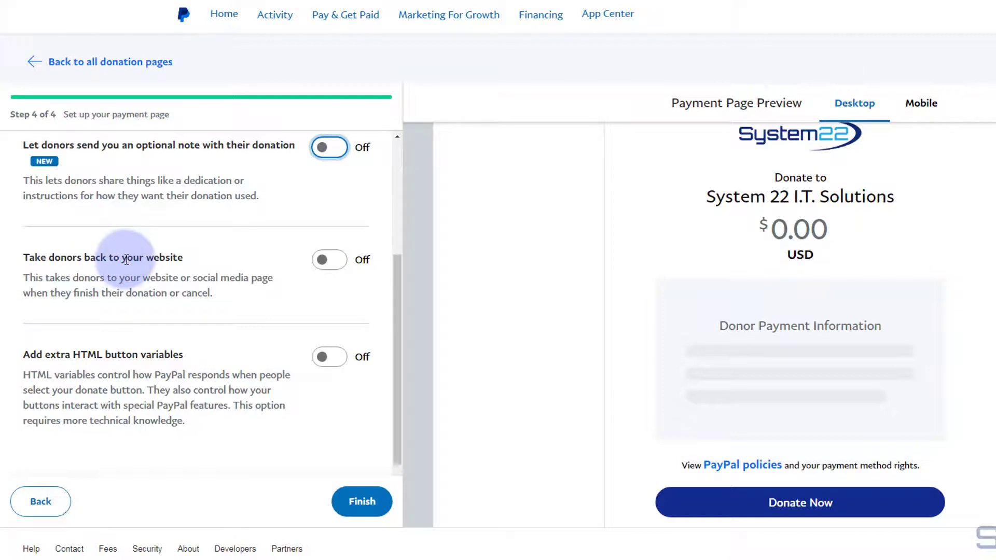
left_click(334, 270)
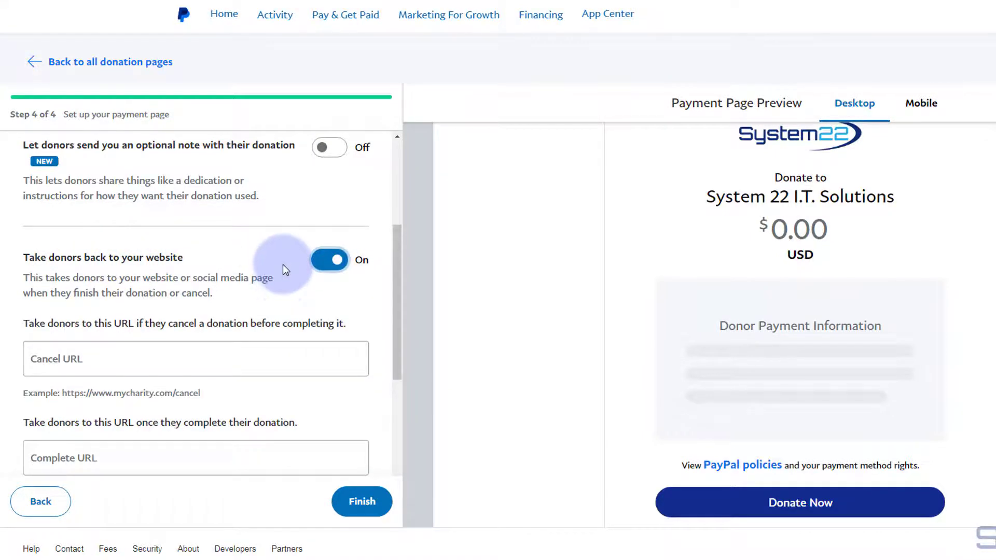
Step: Select the Cancel URL and Complete URL fields for the website return
scroll(284, 266, "down", 3)
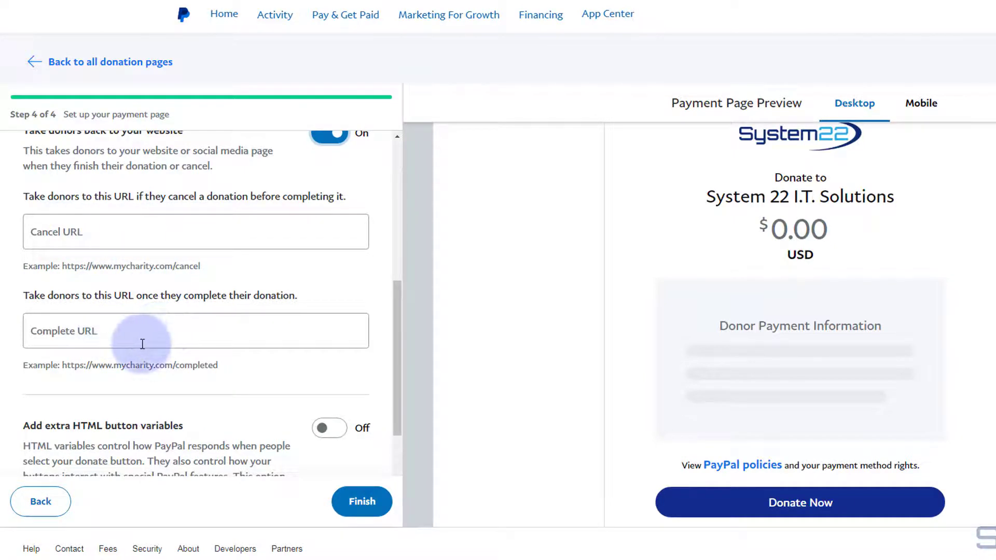
left_click(136, 234)
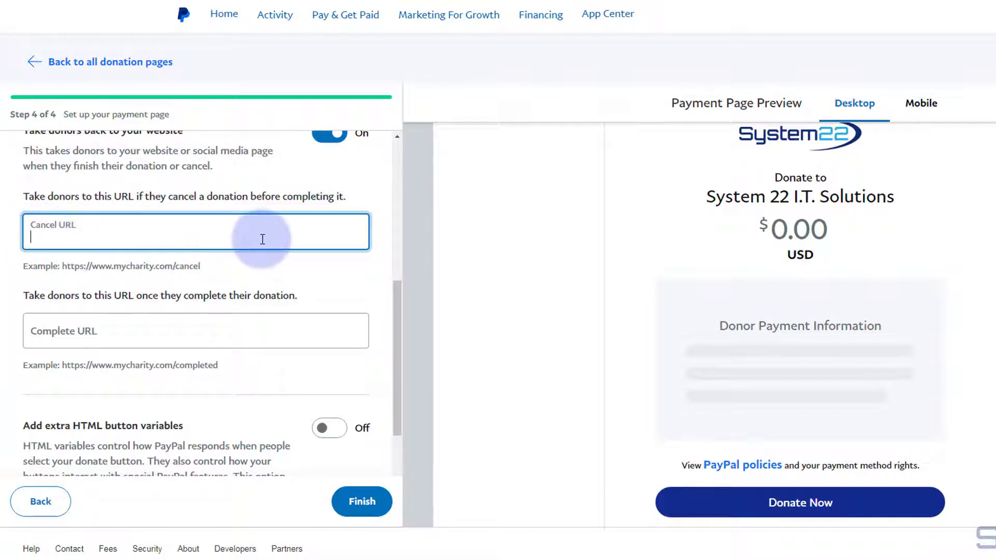
left_click(37, 329)
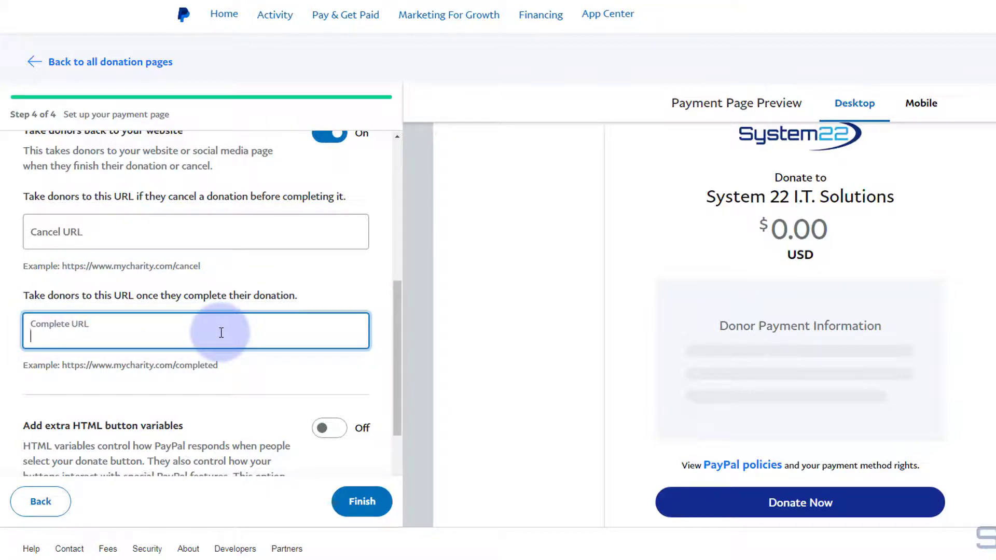
scroll(205, 263, "up", 2)
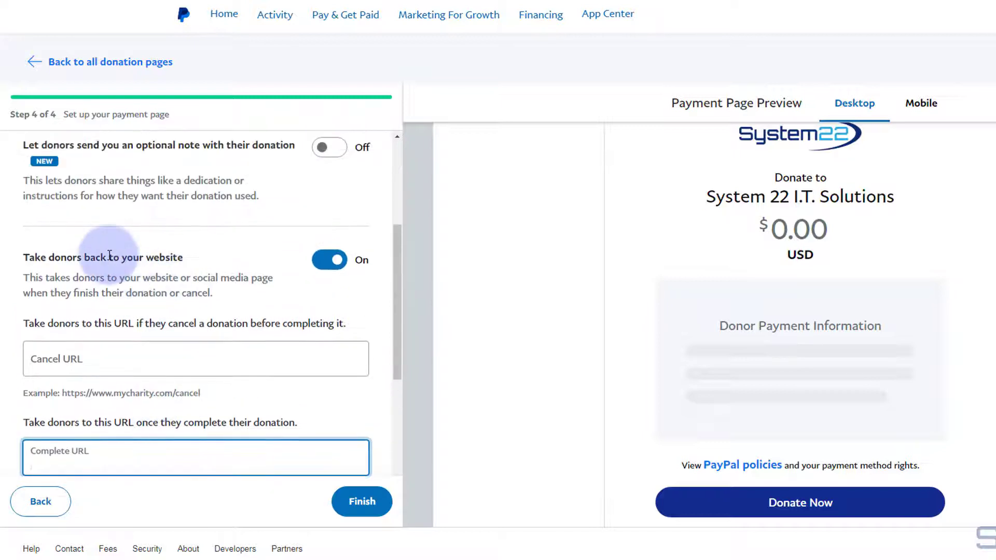
scroll(161, 353, "down", 4)
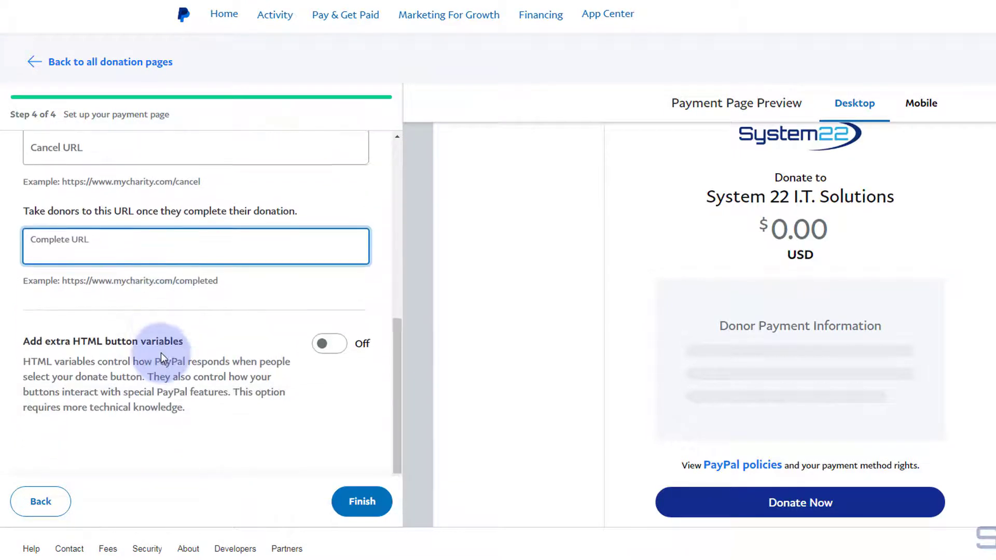
scroll(161, 353, "down", 1)
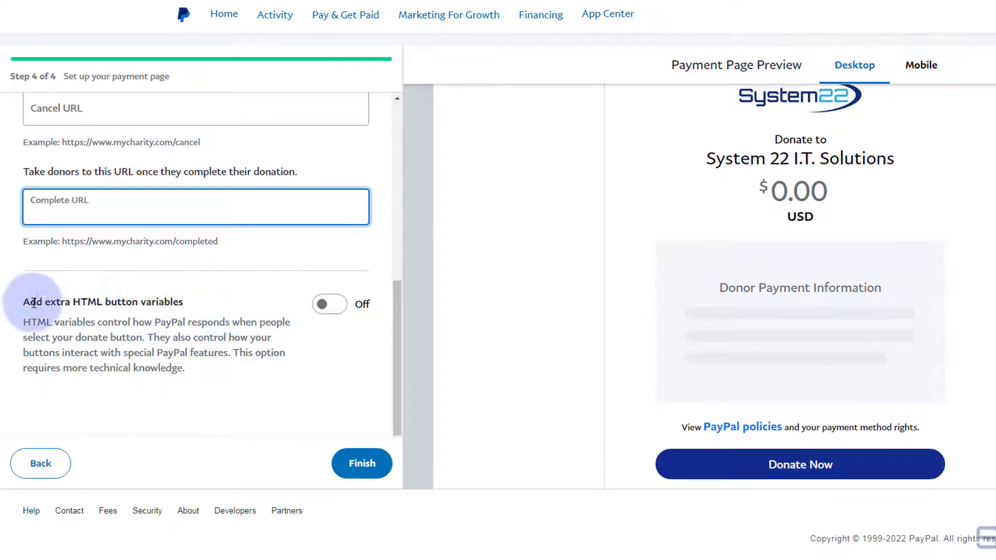
left_click(335, 307)
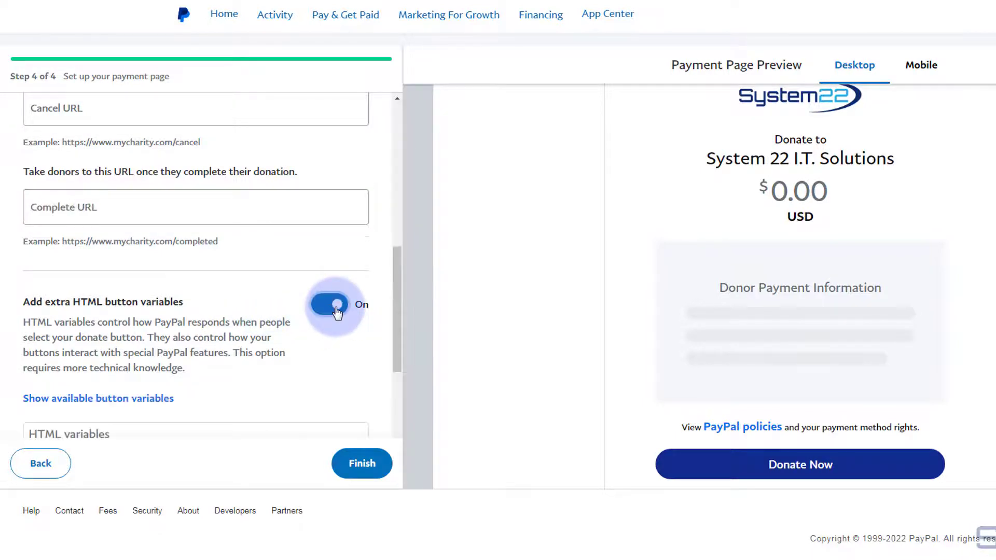
scroll(257, 308, "down", 3)
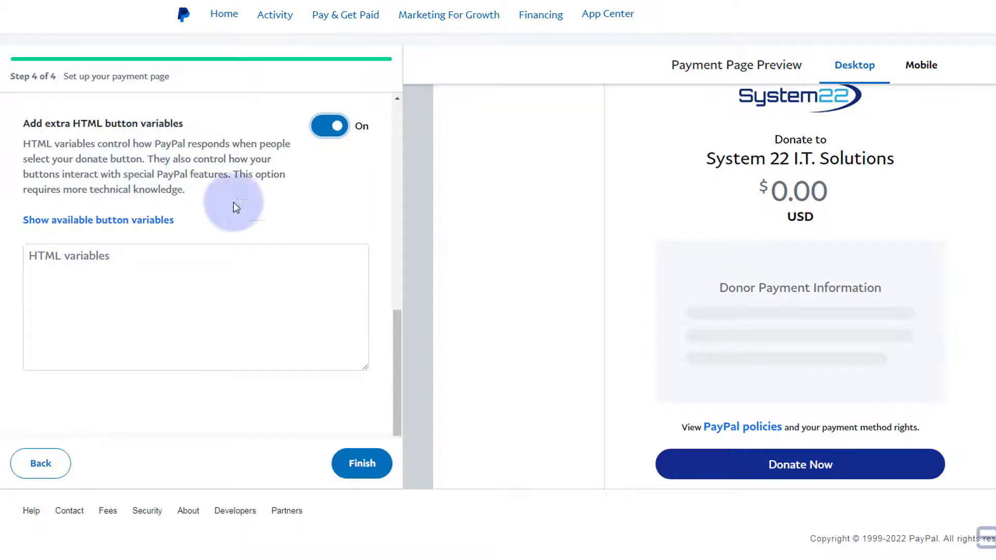
left_click(322, 128)
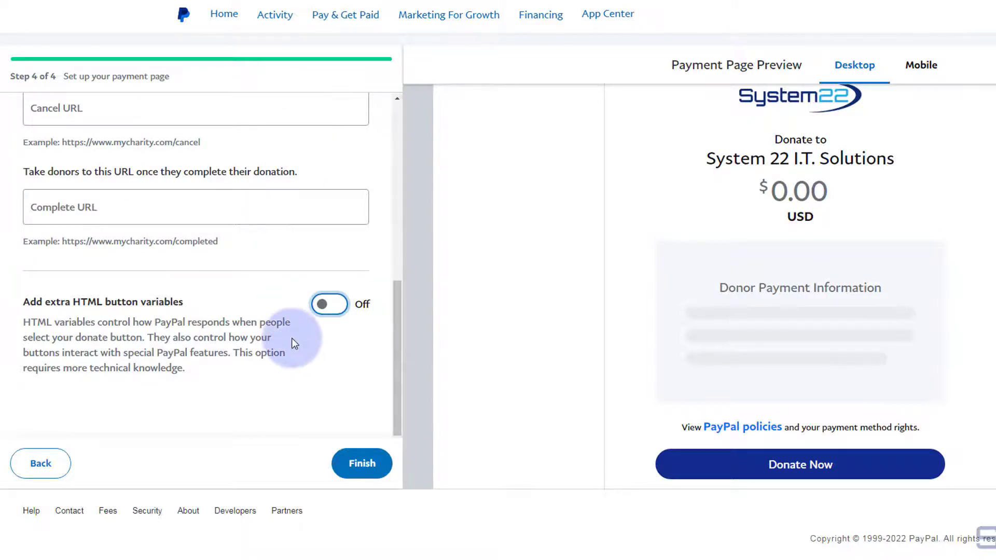
Step: Finish the wizard, then select the whole Donate Button HTML code and copy it
left_click(363, 464)
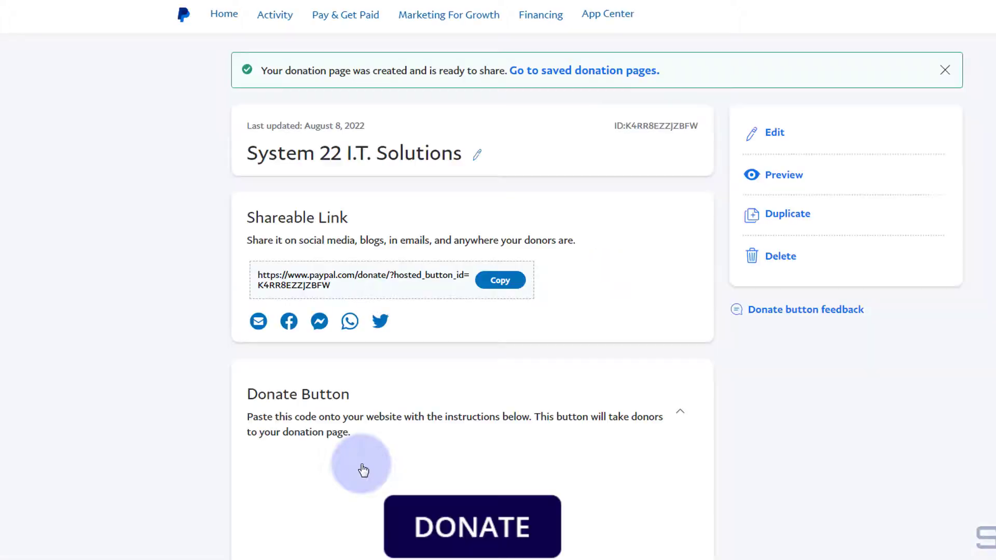
scroll(229, 398, "down", 3)
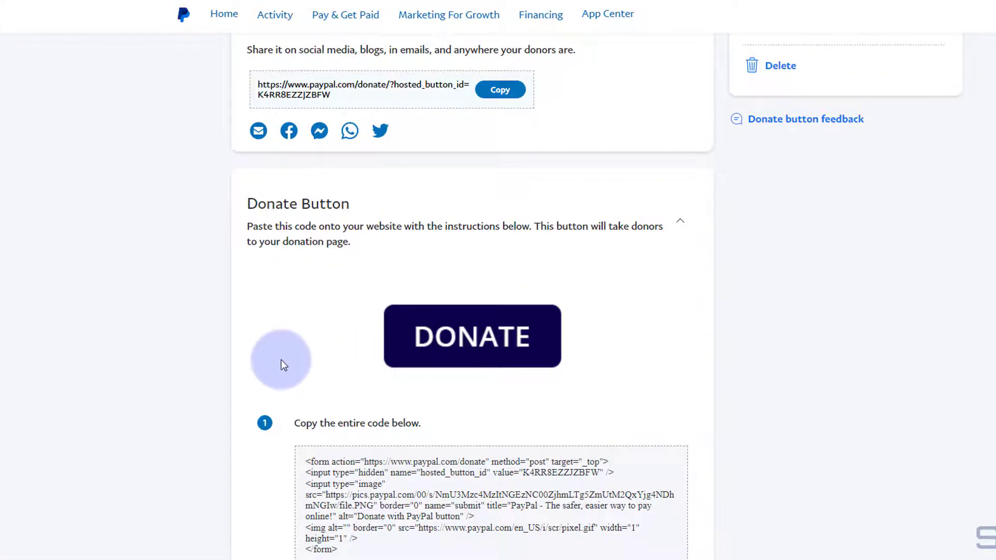
scroll(284, 366, "down", 3)
left_click_drag(305, 271, 382, 360)
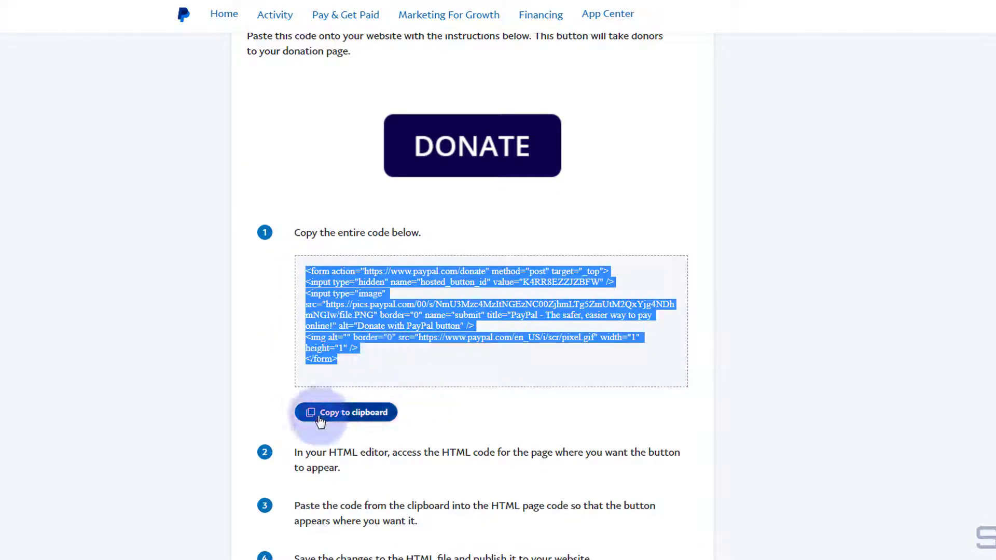
left_click(341, 420)
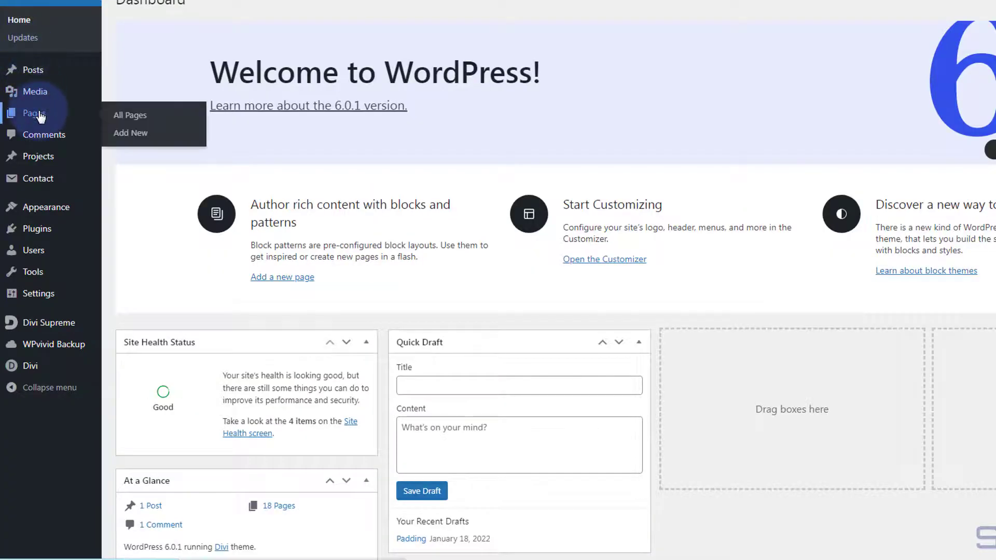
Step: From Pages > All Pages, open the About page with Edit With Divi
left_click(40, 117)
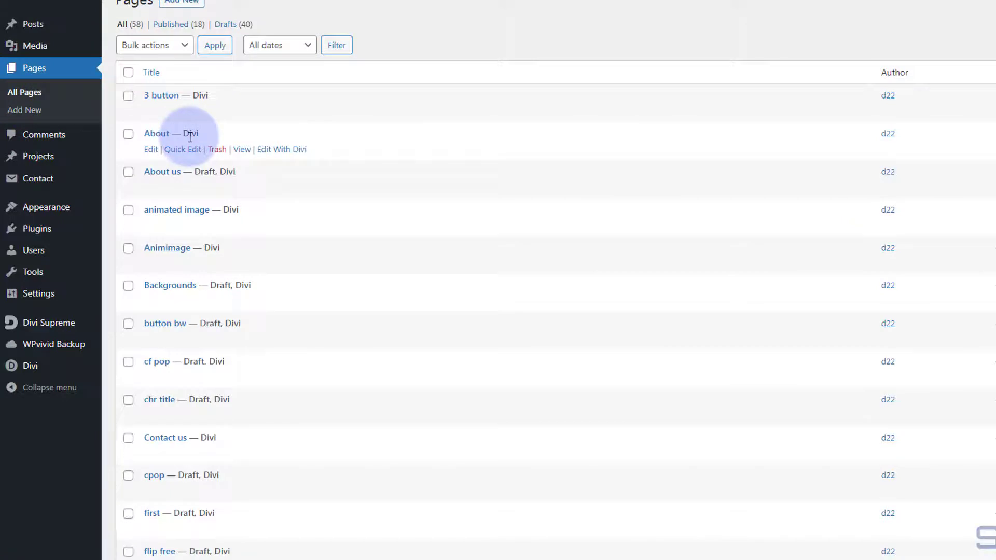
left_click(293, 155)
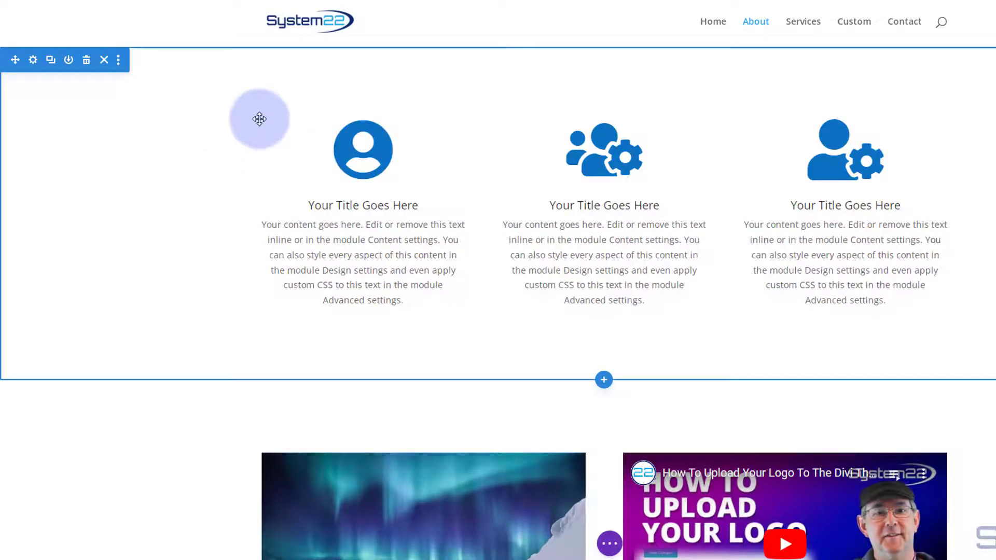
scroll(181, 151, "down", 2)
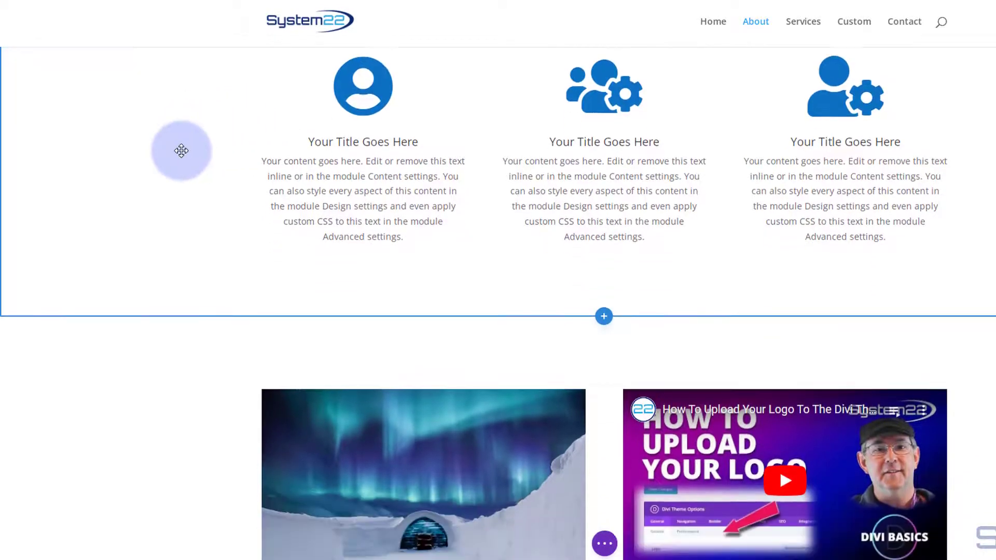
scroll(181, 151, "up", 2)
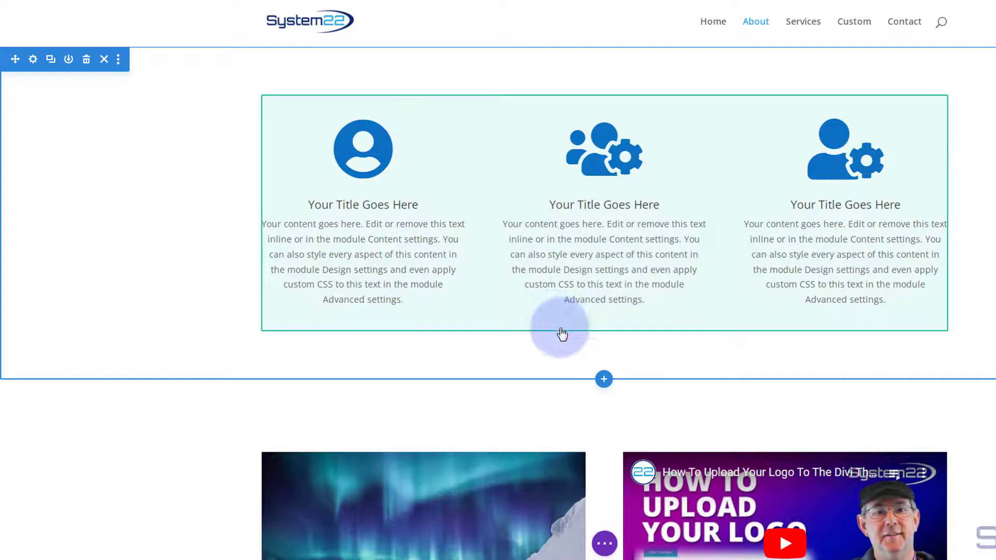
Step: Add a single-column row below the three icon blurbs and choose a Code module for it
mouse_move(601, 330)
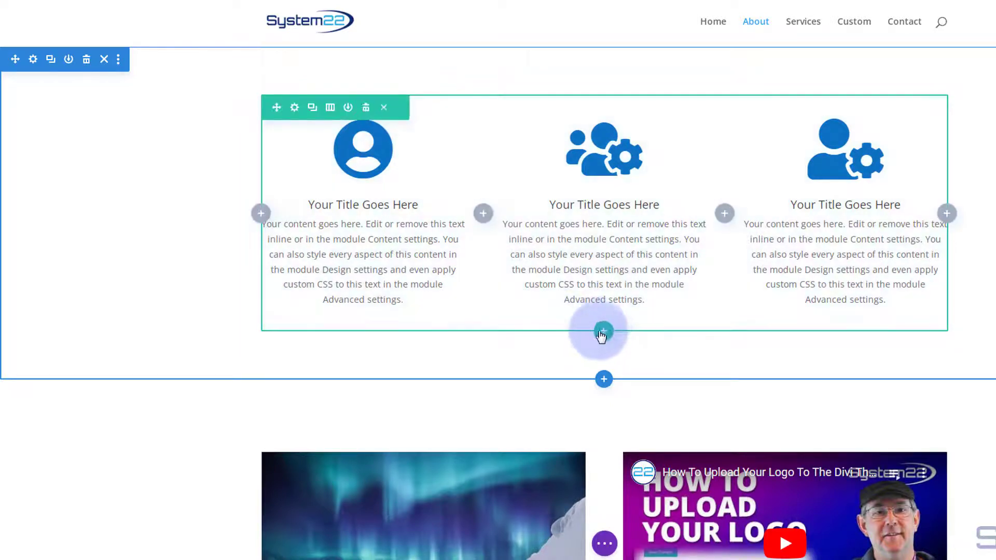
left_click(604, 332)
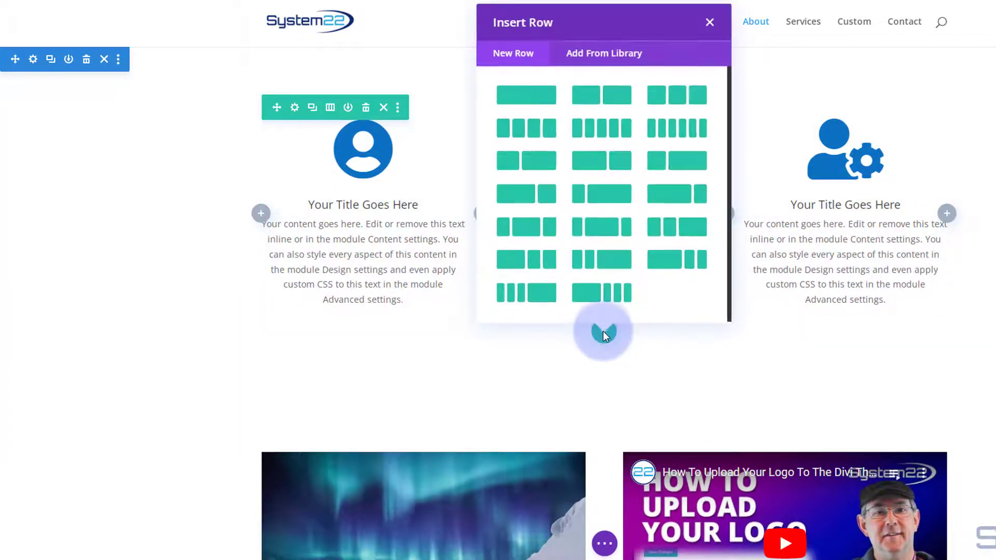
left_click(526, 98)
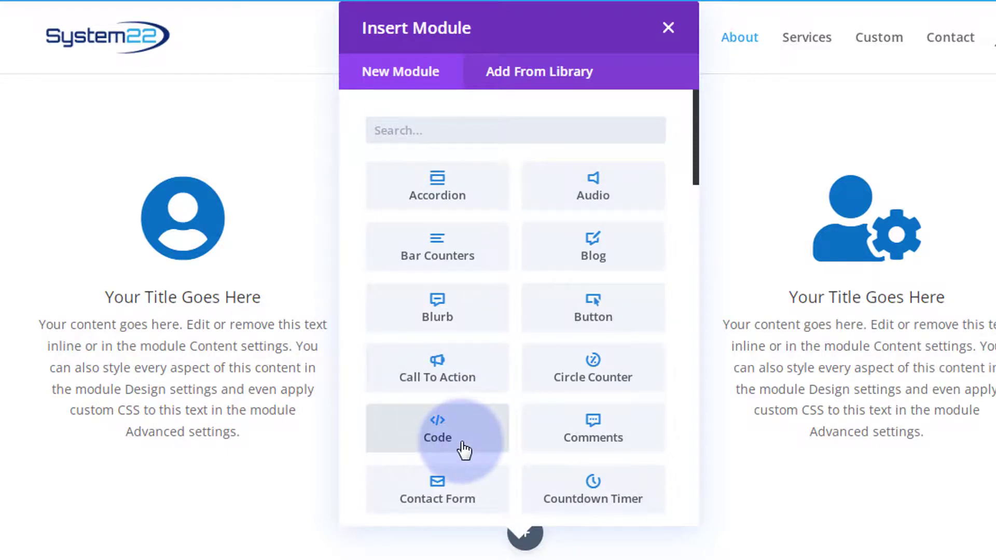
scroll(559, 275, "down", 5)
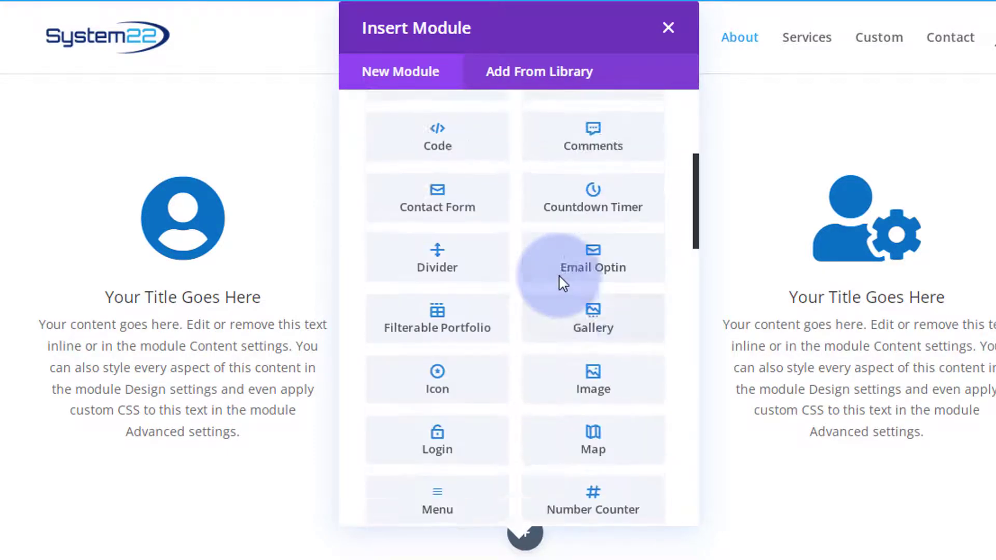
scroll(558, 275, "up", 5)
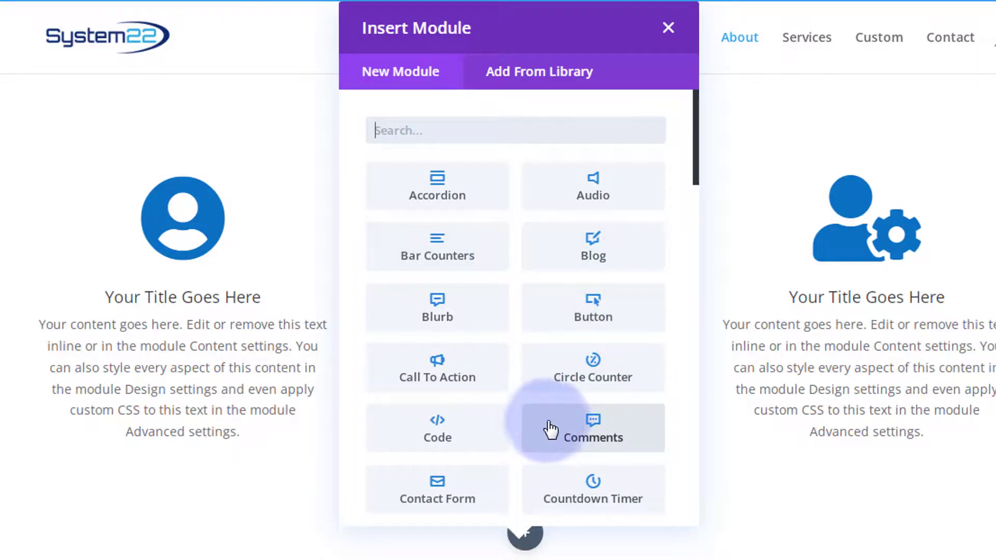
left_click(438, 433)
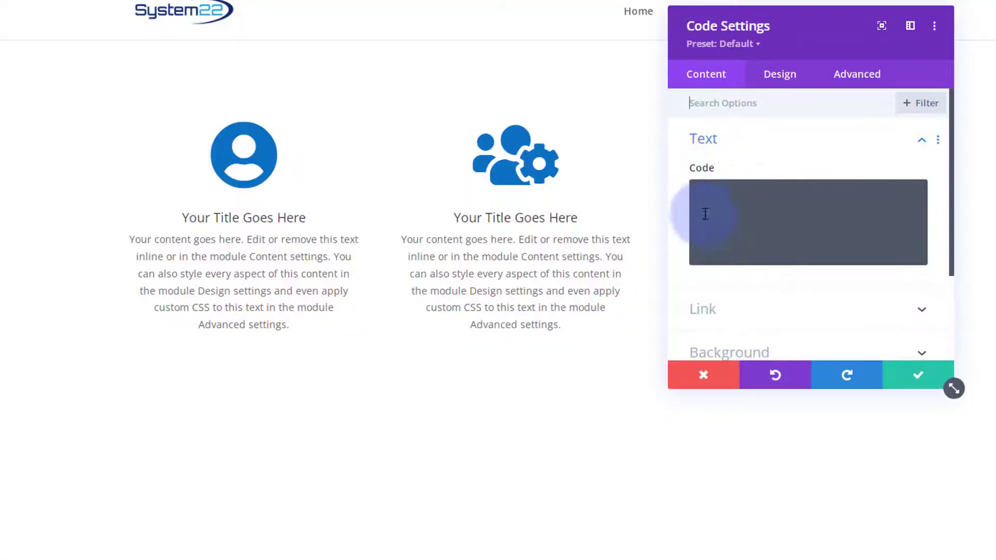
Step: Paste the PayPal donation code into the empty Code module and set its text alignment to Center
left_click(701, 200)
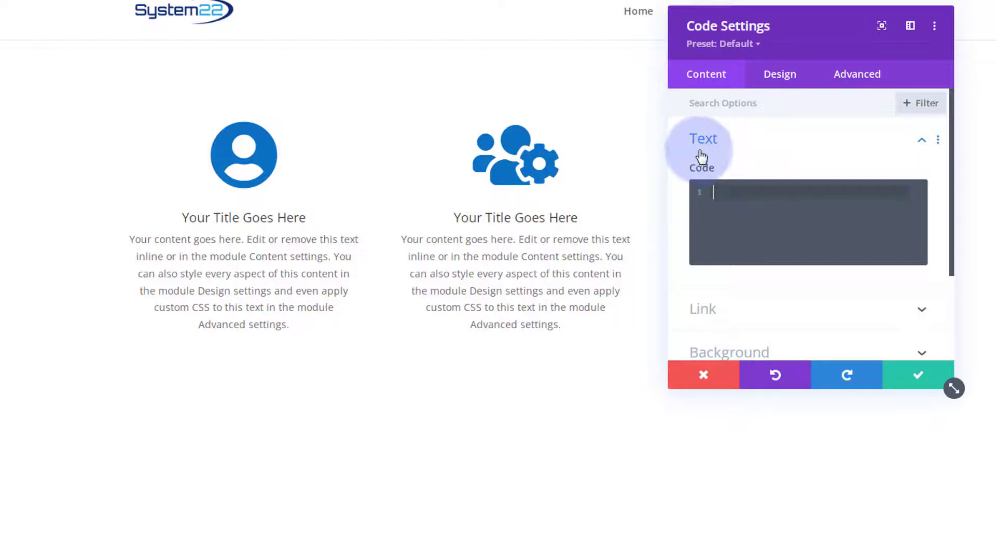
key("ctrl+v")
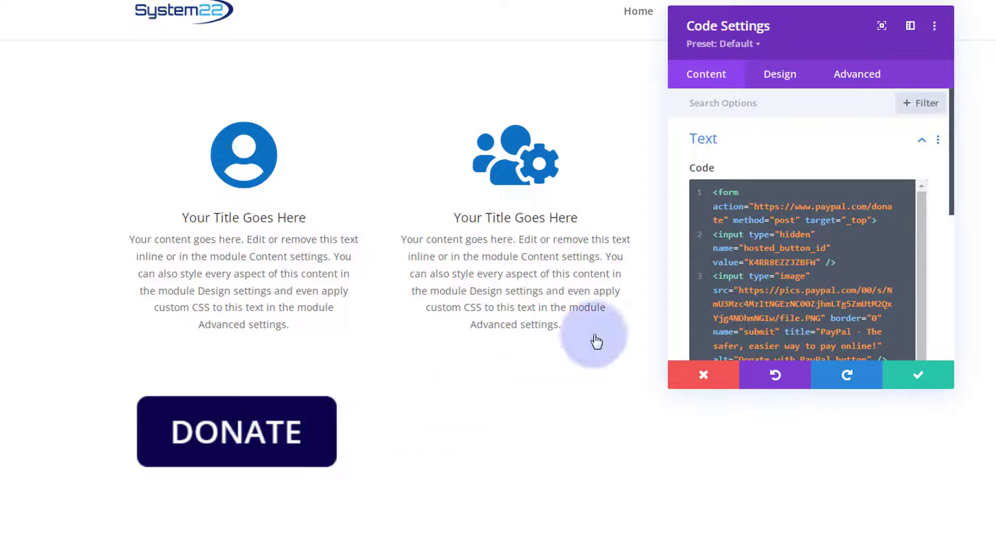
left_click(780, 74)
left_click(780, 138)
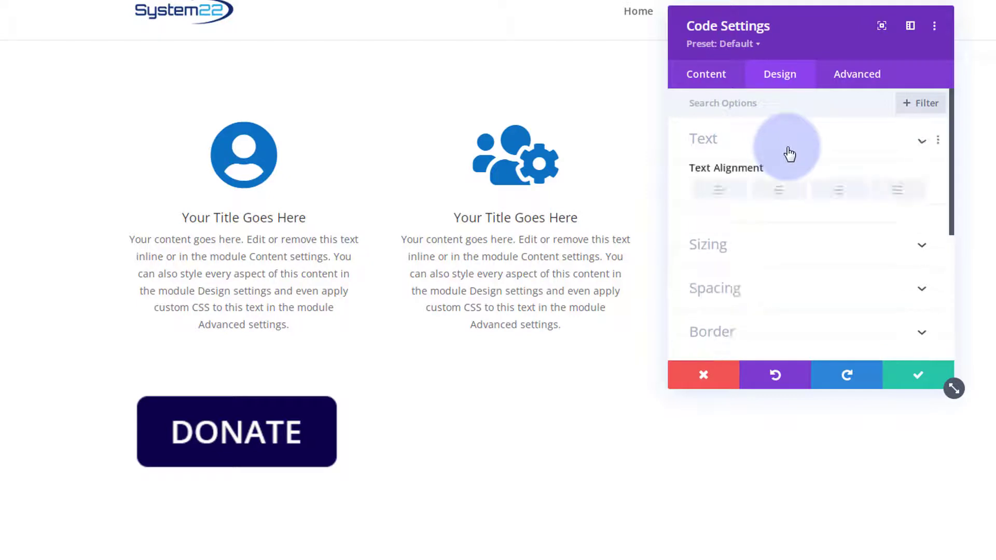
left_click(779, 191)
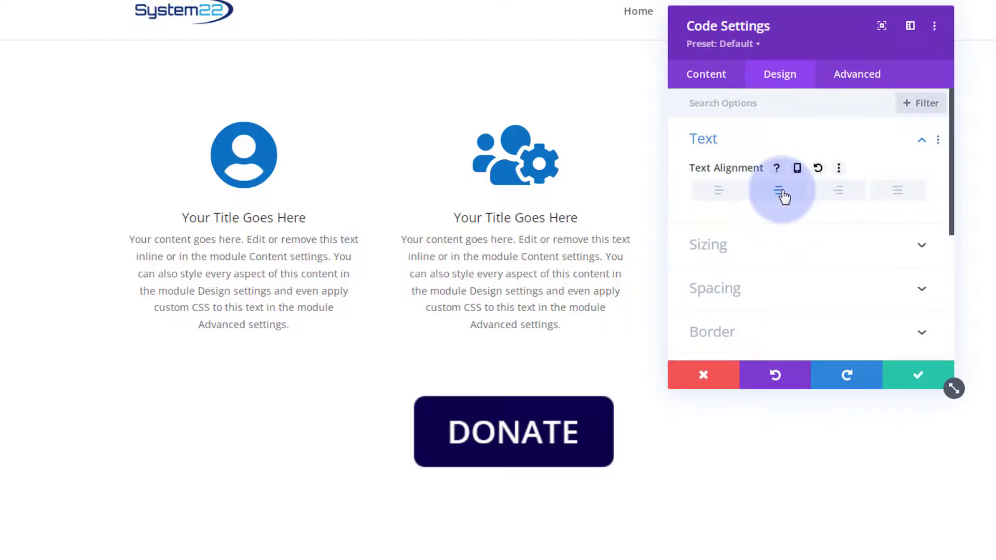